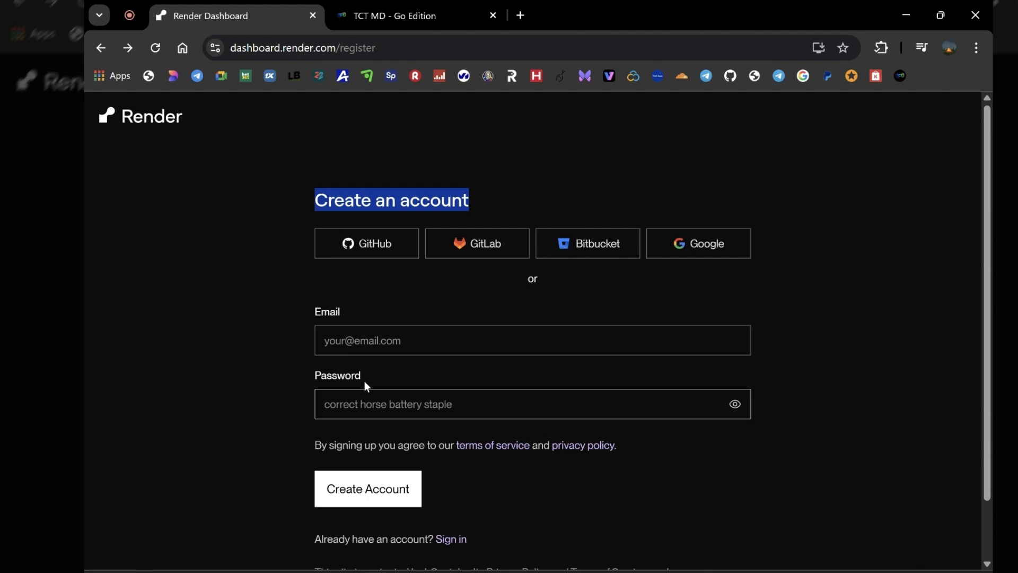
Register for Render with a GitHub account and authorize Render to access it
left_click(260, 260)
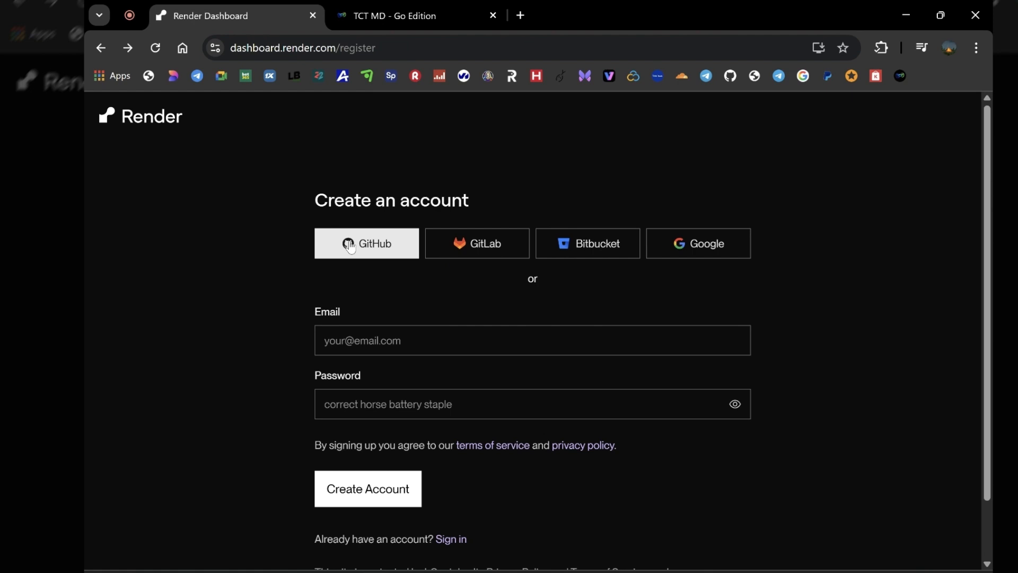
left_click(363, 251)
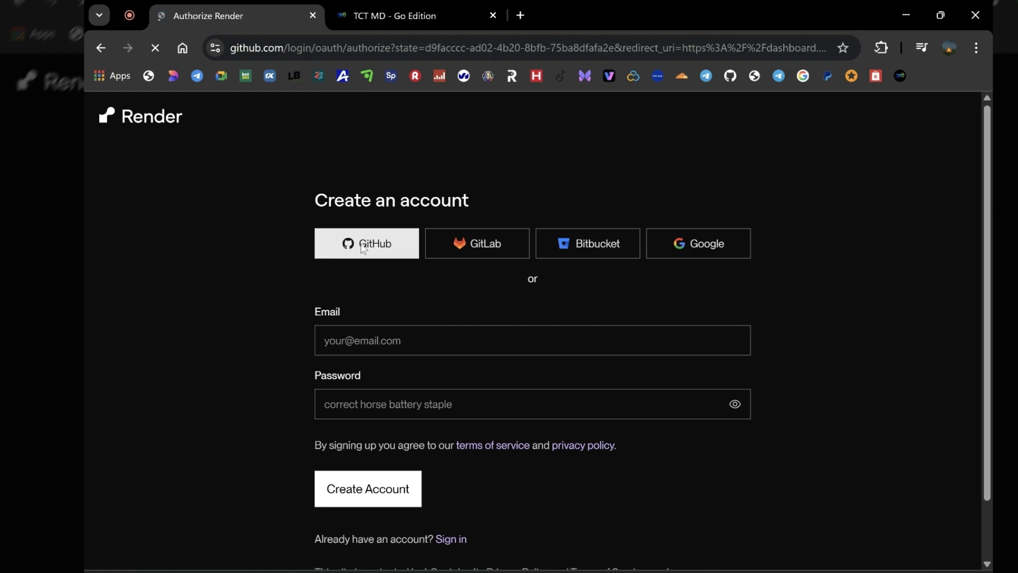
scroll(496, 357, "down", 4)
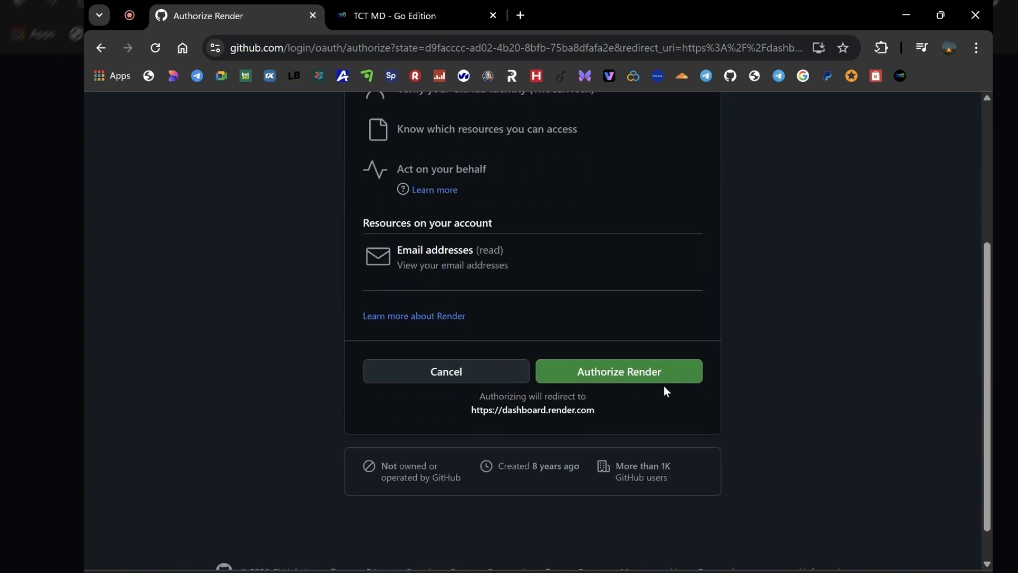
left_click(639, 372)
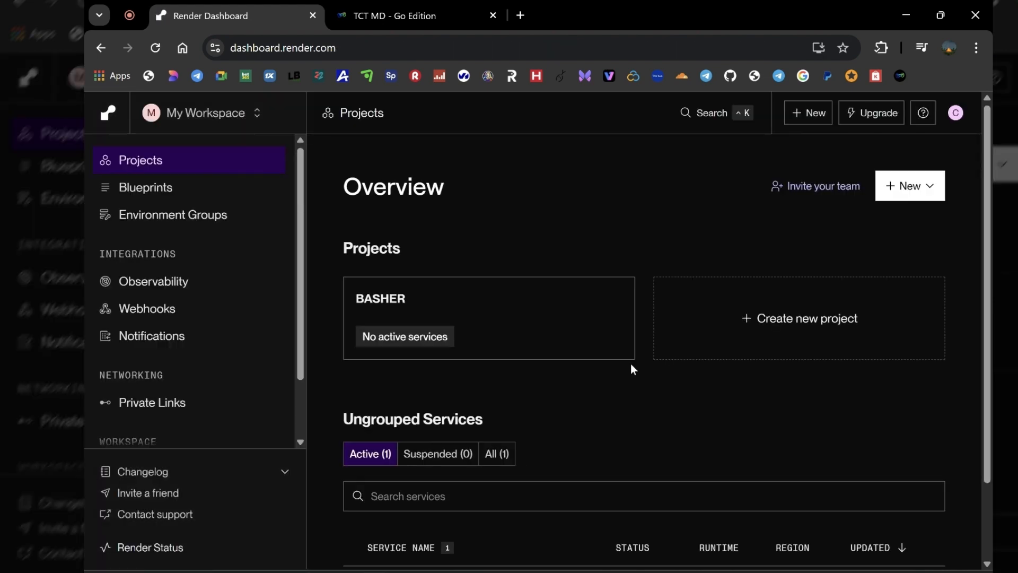
Switch to the TCT MD site and examine its free, professional/paid and self-hosted deployment methods
left_click(438, 14)
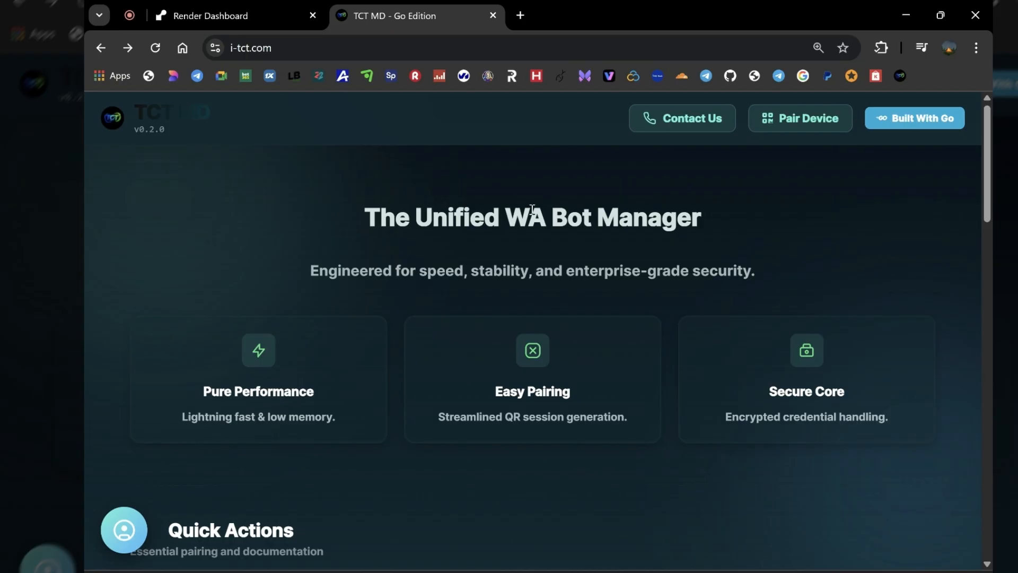
scroll(989, 407, "down", 1)
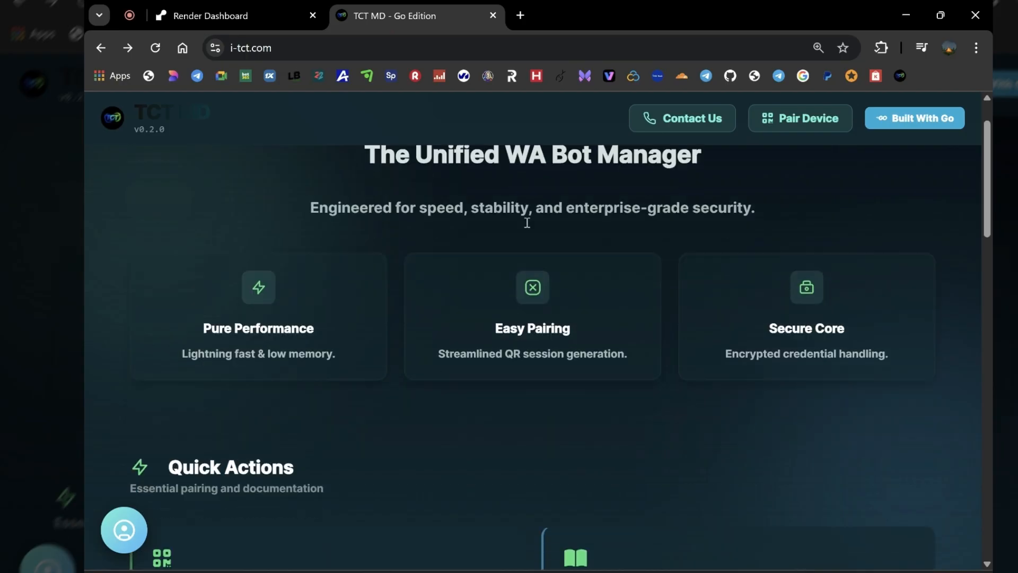
scroll(527, 222, "down", 2)
scroll(523, 227, "down", 3)
scroll(510, 247, "down", 6)
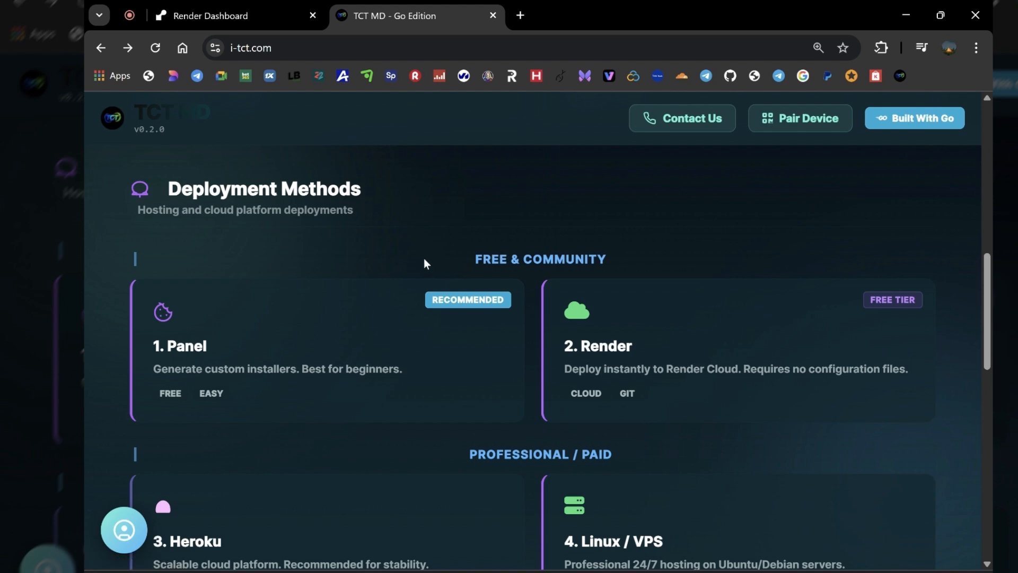
scroll(378, 259, "down", 2)
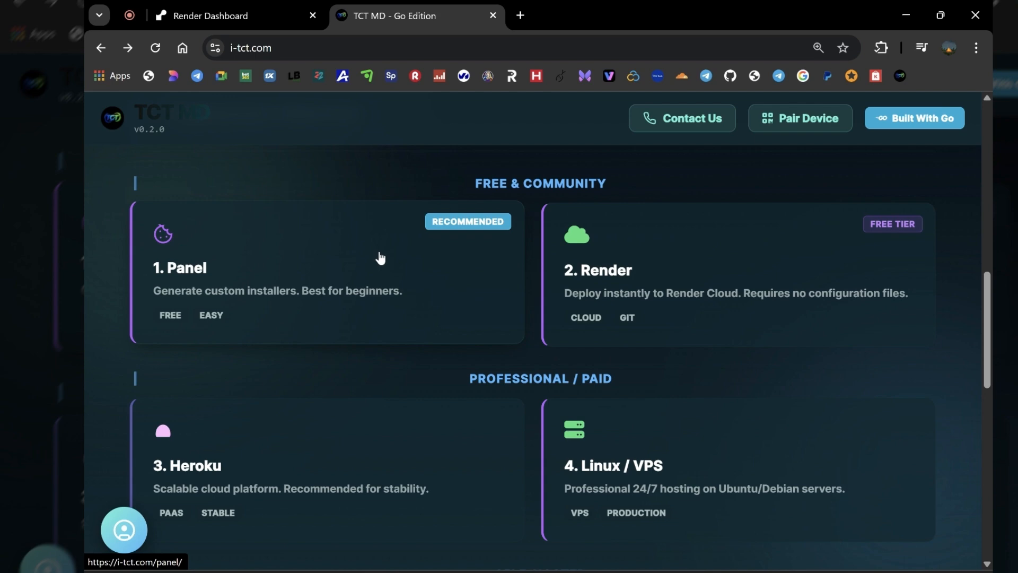
scroll(608, 263, "up", 2)
left_click_drag(609, 262, 479, 259)
left_click_drag(612, 454, 479, 453)
scroll(479, 452, "down", 5)
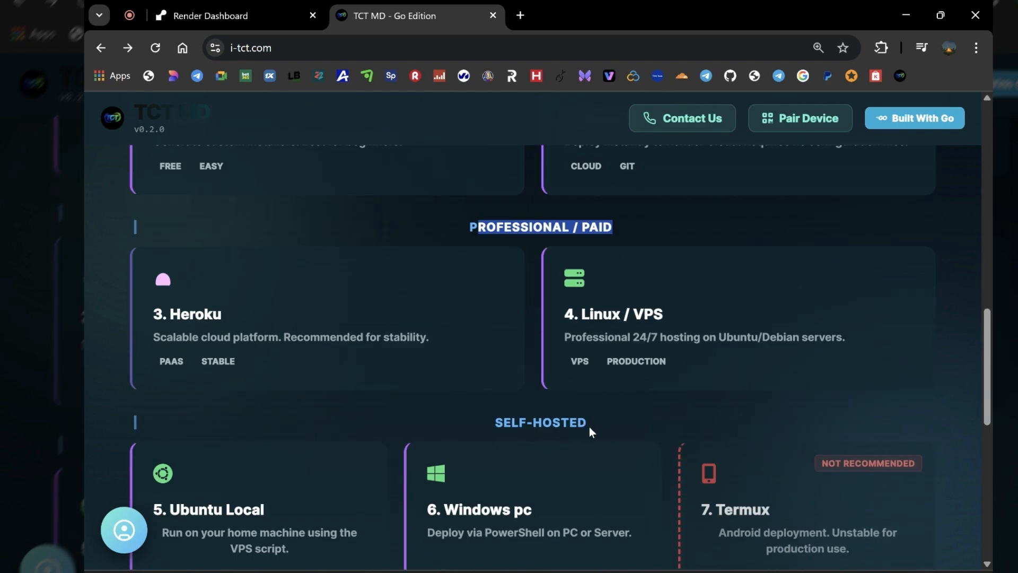
left_click_drag(587, 428, 481, 421)
scroll(510, 434, "up", 5)
scroll(510, 434, "up", 3)
scroll(509, 439, "down", 2)
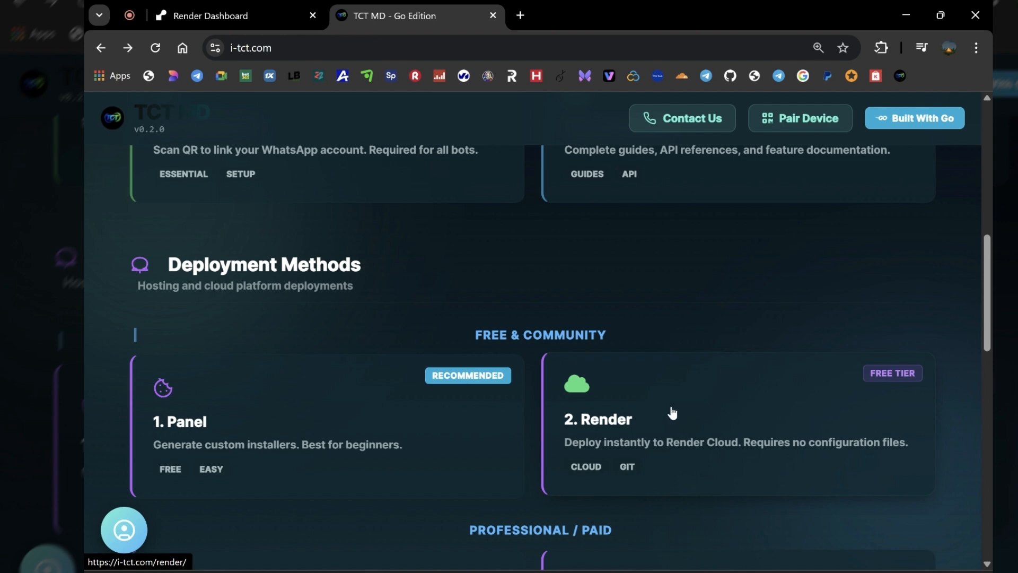
scroll(670, 413, "down", 4)
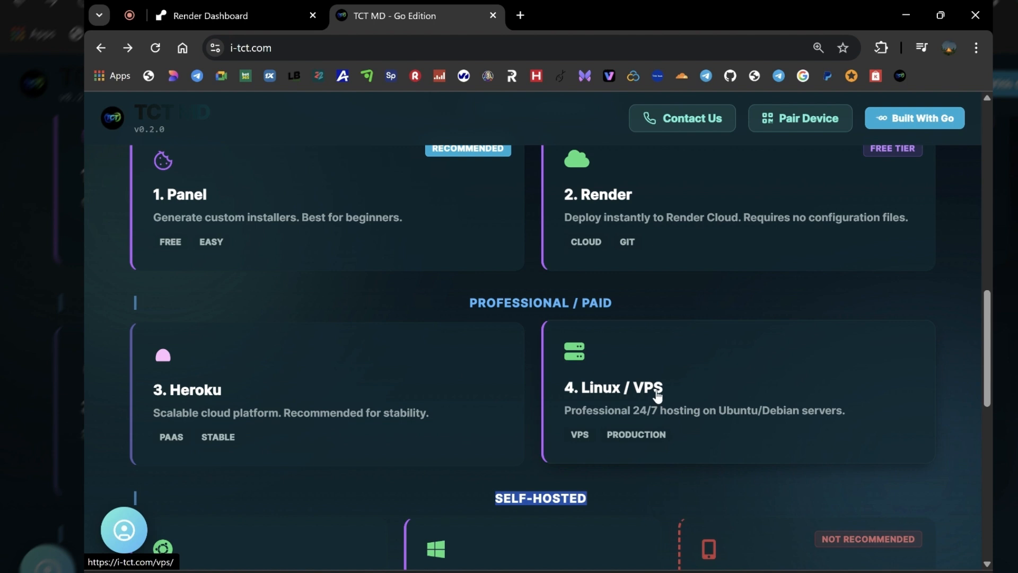
scroll(642, 376, "down", 4)
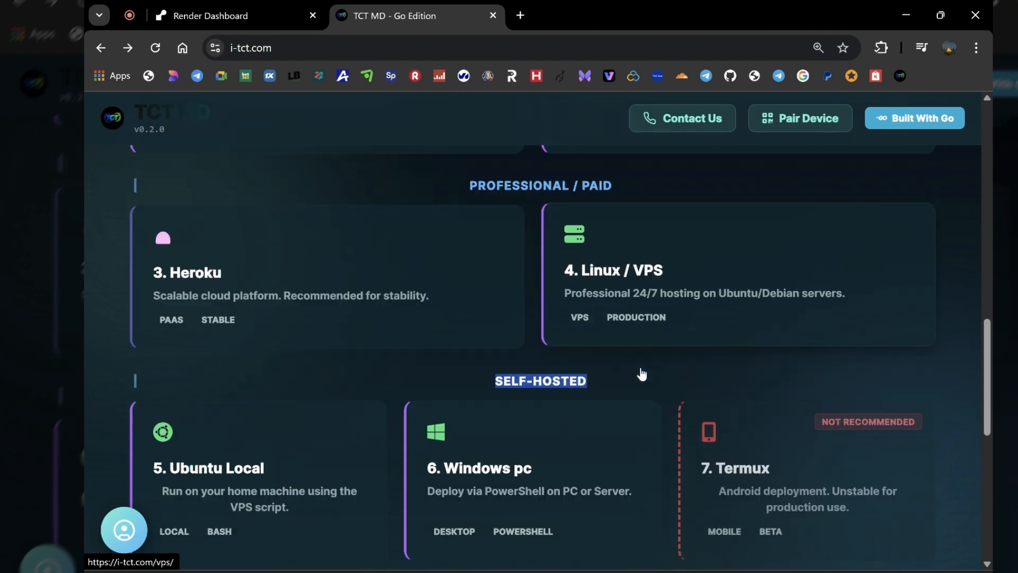
scroll(641, 371, "down", 1)
scroll(637, 366, "up", 1)
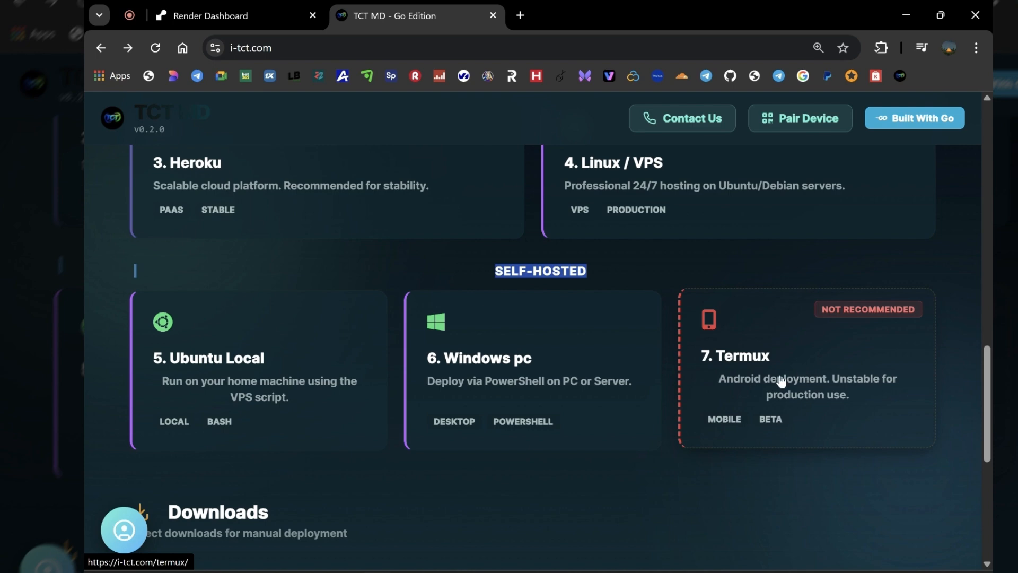
scroll(769, 389, "down", 1)
scroll(730, 392, "up", 7)
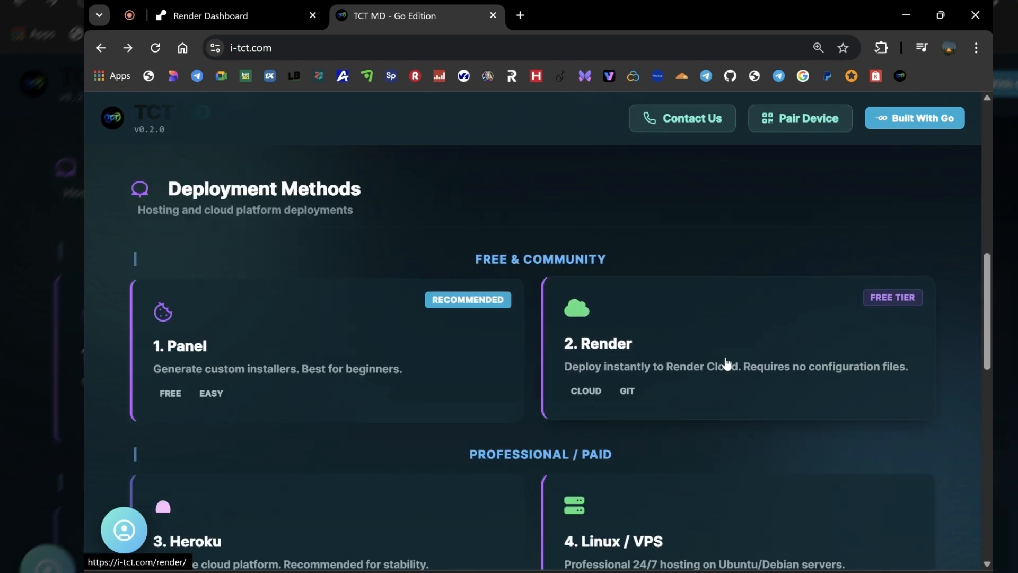
left_click(708, 344)
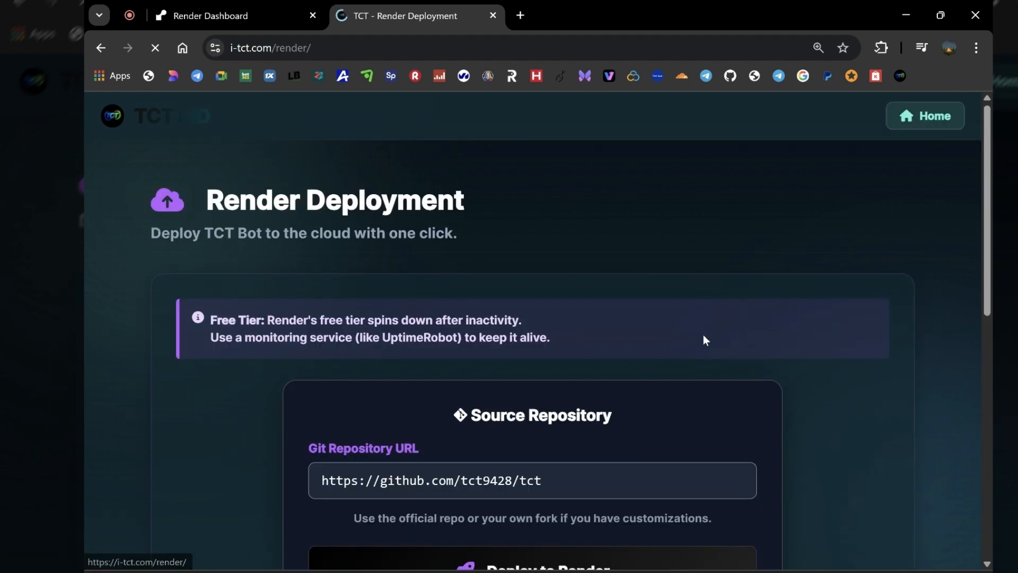
left_click_drag(208, 201, 461, 202)
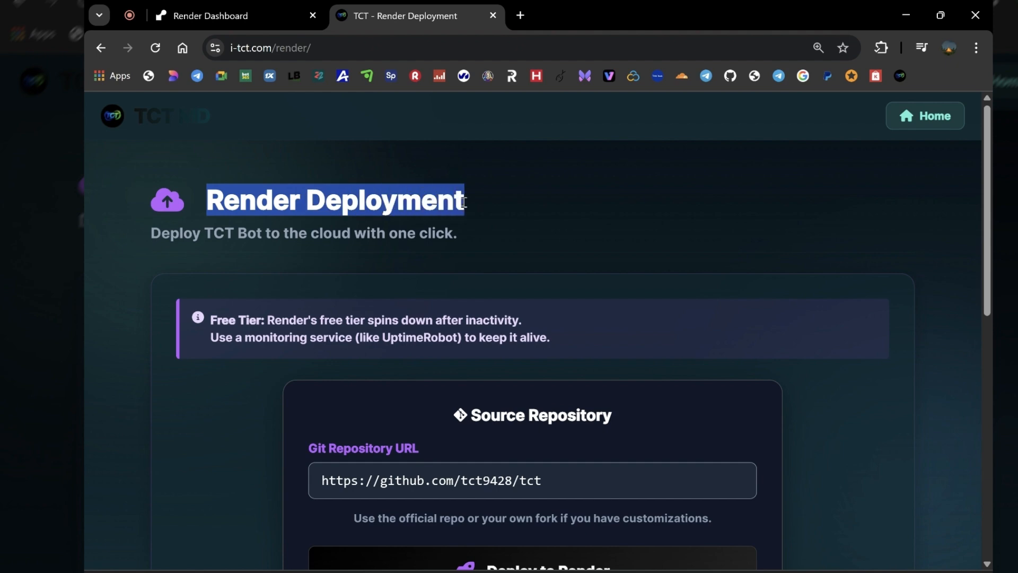
left_click(471, 205)
scroll(486, 316, "down", 3)
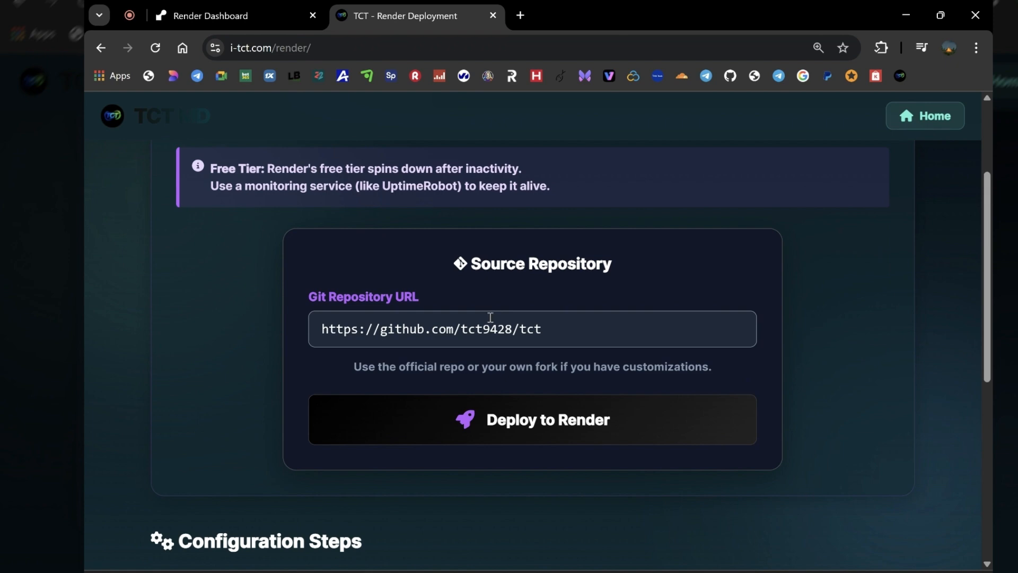
left_click_drag(548, 333, 318, 342)
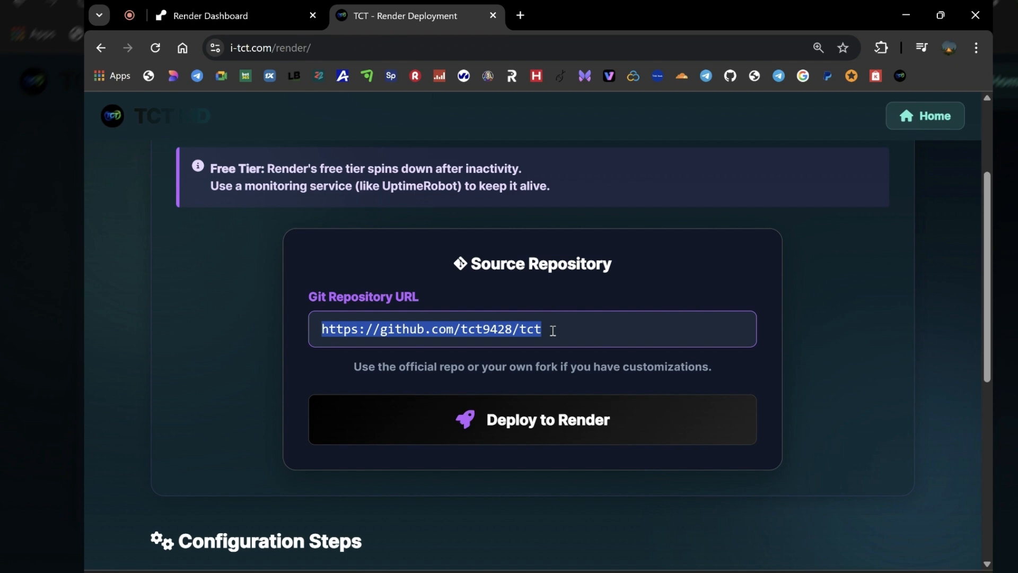
left_click(602, 424)
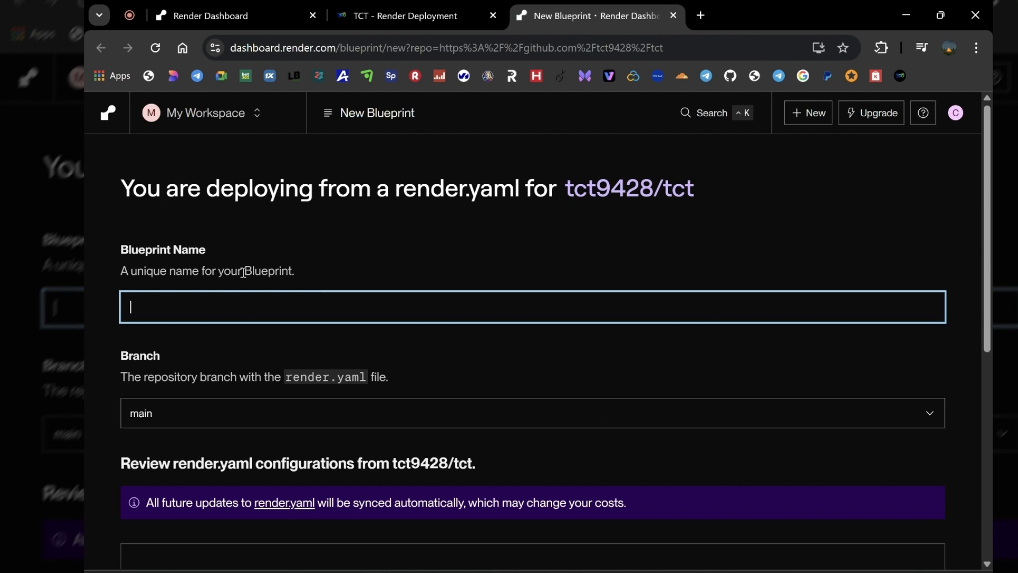
Name the Blueprint "bot" and keep main as its repository branch
left_click(221, 306)
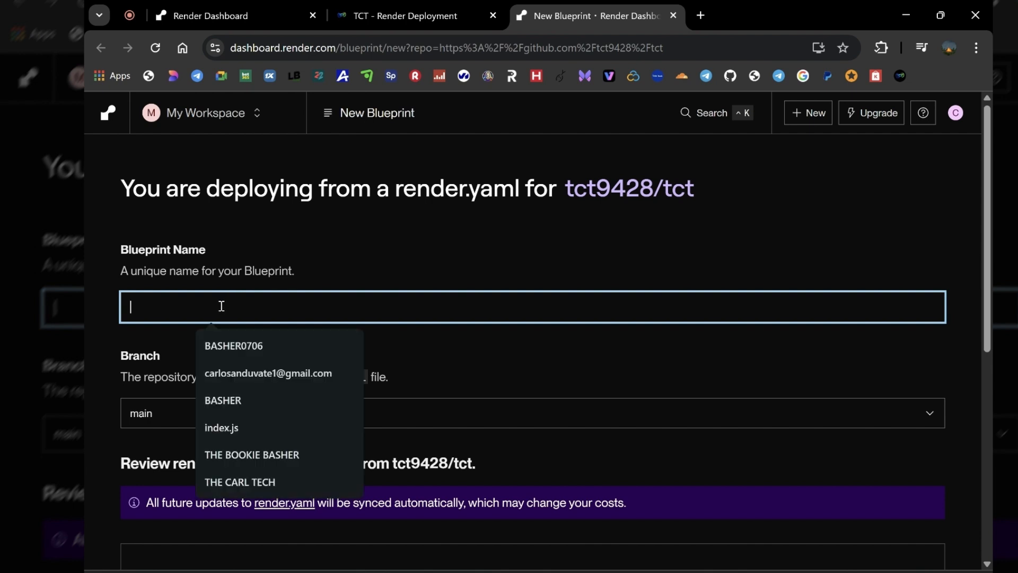
type("b")
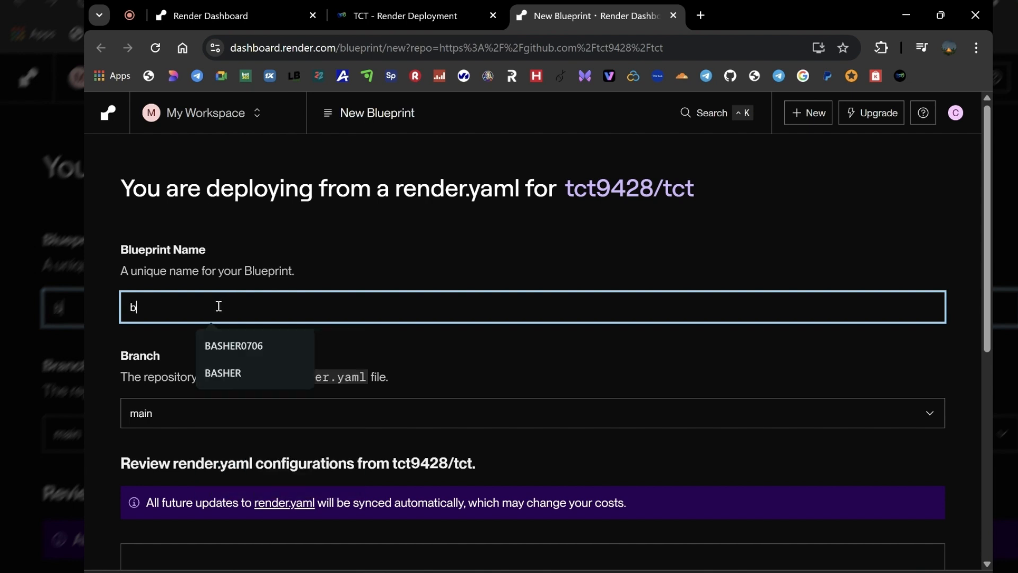
type("ot")
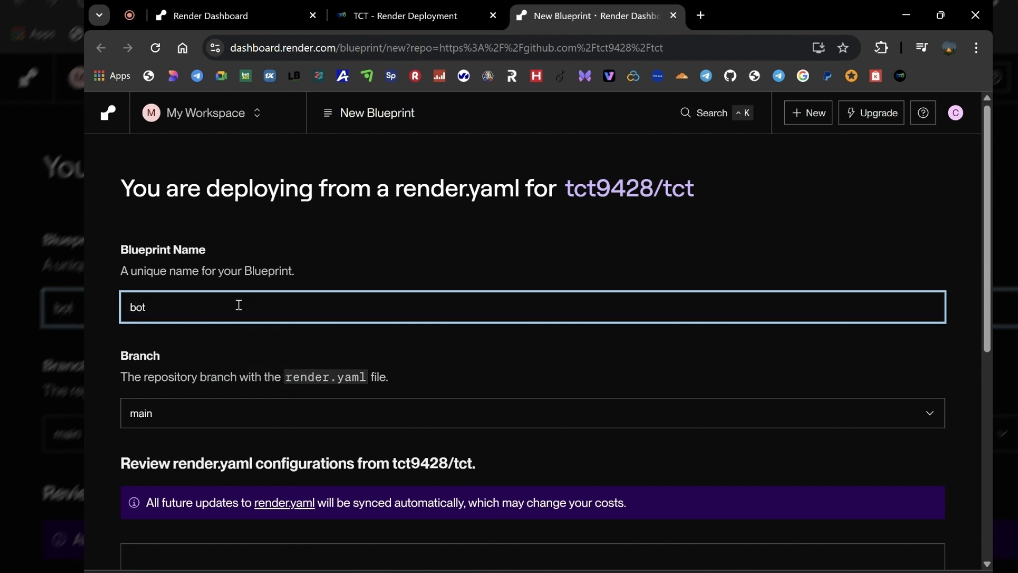
scroll(236, 305, "down", 2)
scroll(238, 303, "down", 2)
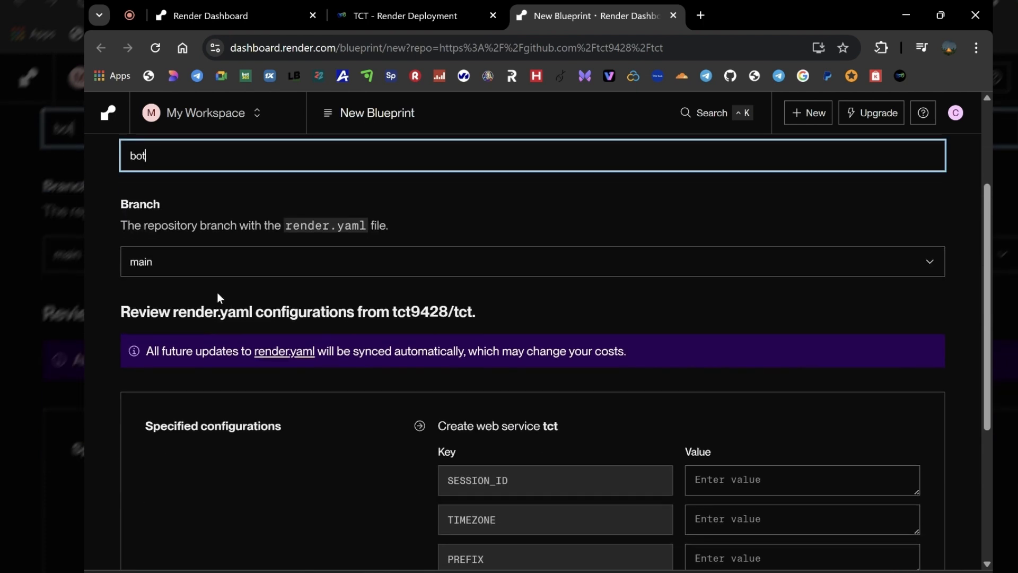
left_click(166, 267)
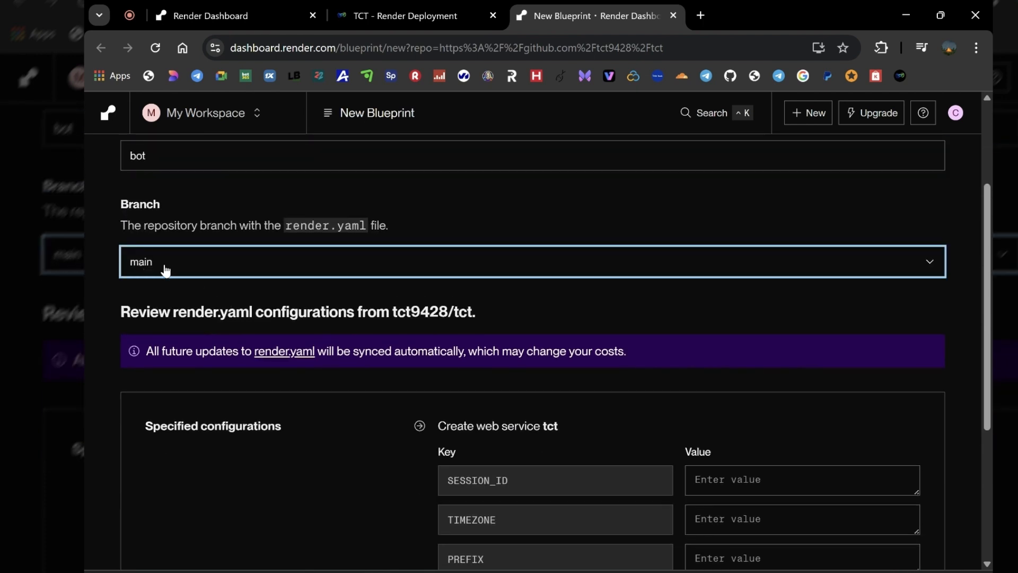
left_click(150, 268)
left_click(150, 268)
Review the render.yaml configuration keys for web service tct and open the SESSION_ID value for entry
scroll(260, 264, "down", 3)
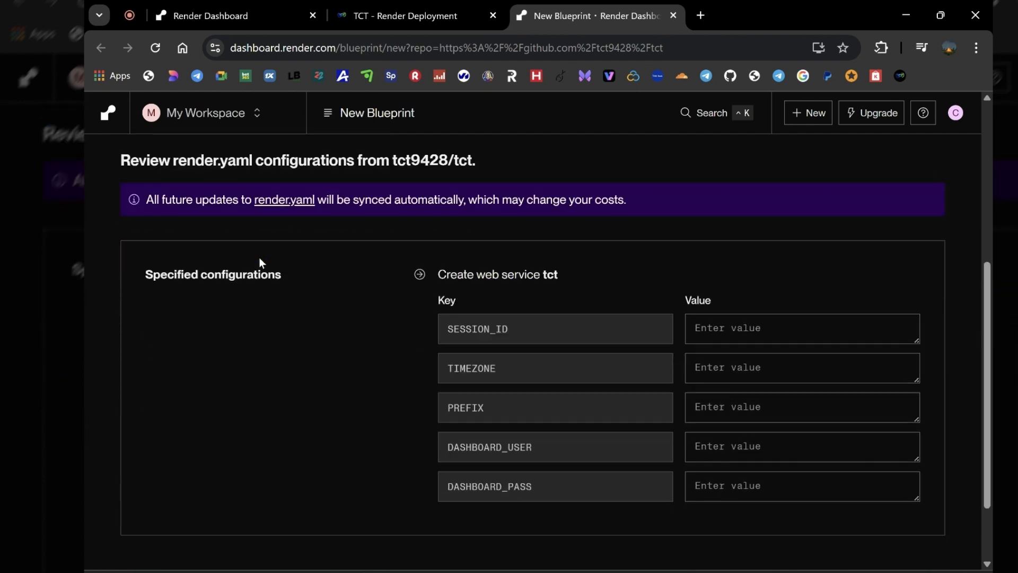
scroll(261, 245, "down", 1)
scroll(270, 261, "up", 2)
left_click_drag(358, 160, 256, 157)
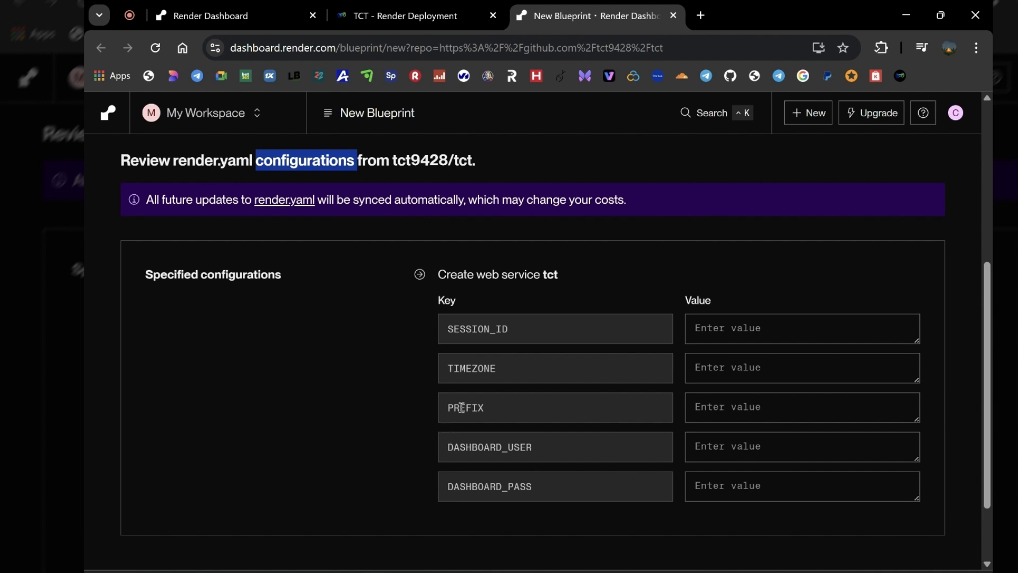
left_click_drag(514, 330, 444, 330)
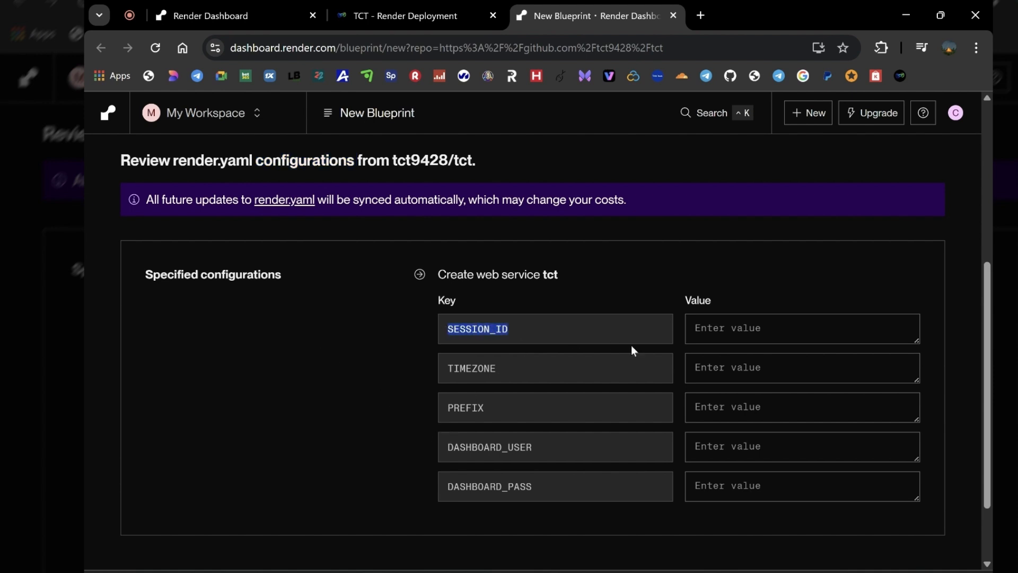
left_click(724, 339)
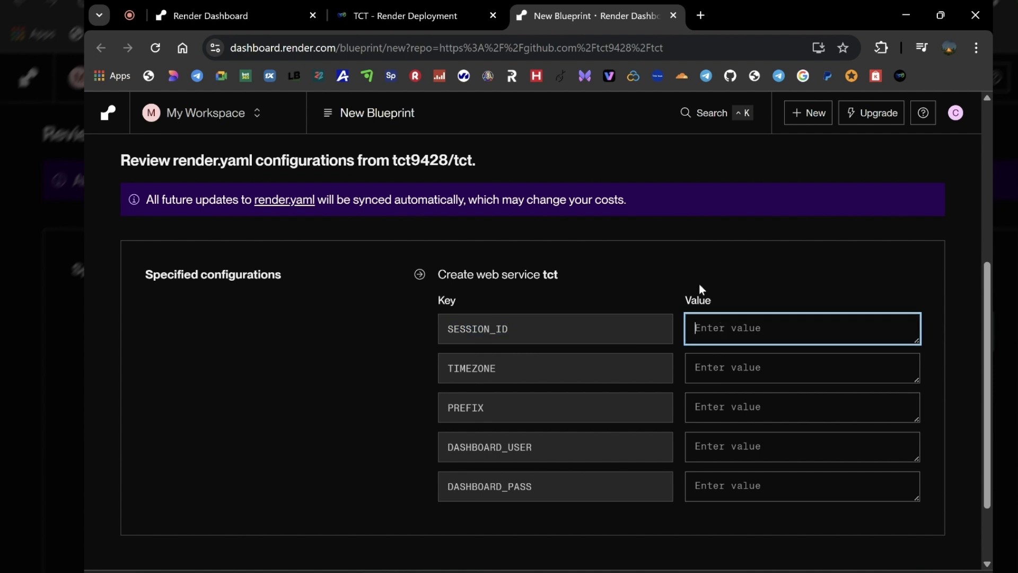
Return to the TCT site's home page and open its device pairing page
left_click(415, 15)
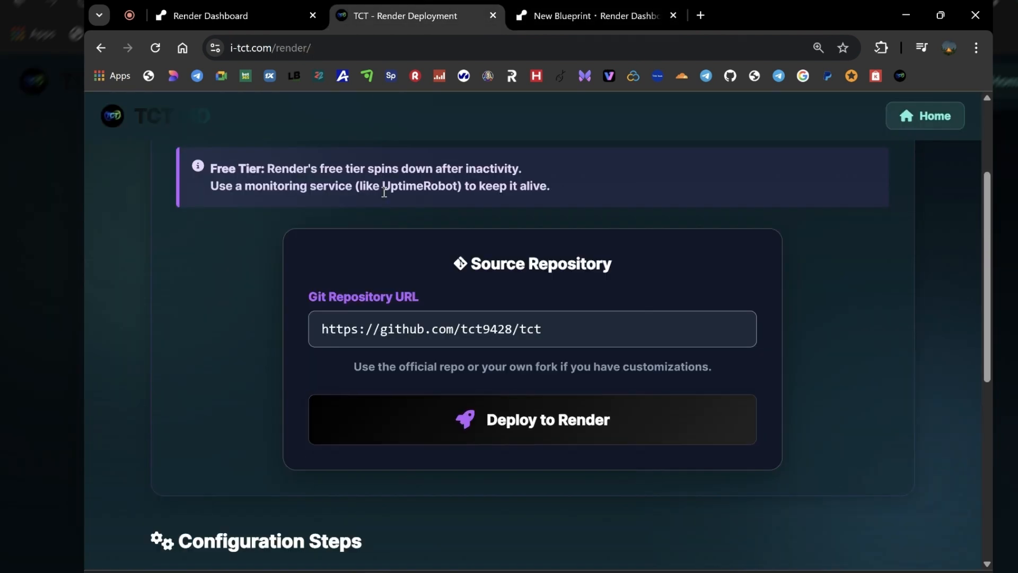
left_click(923, 115)
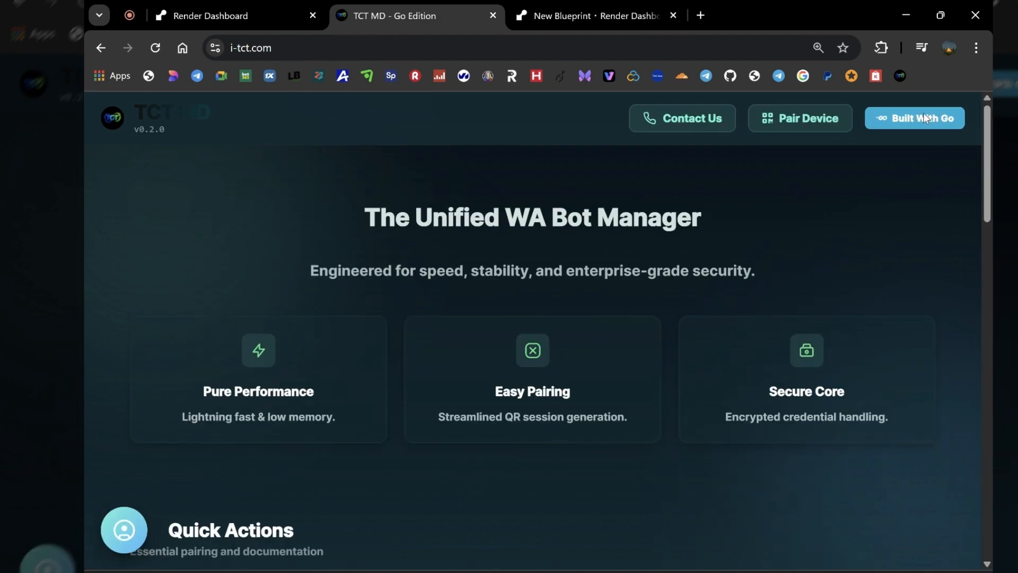
left_click(810, 119)
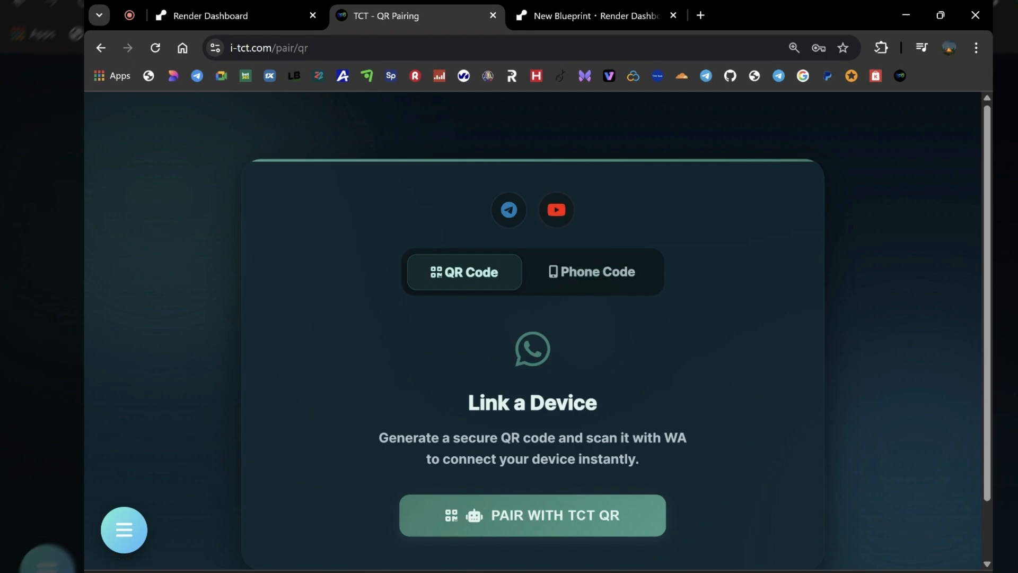
Start linking a device in WhatsApp on the phone and generate the TCT QR code to pair it
mouse_move(477, 570)
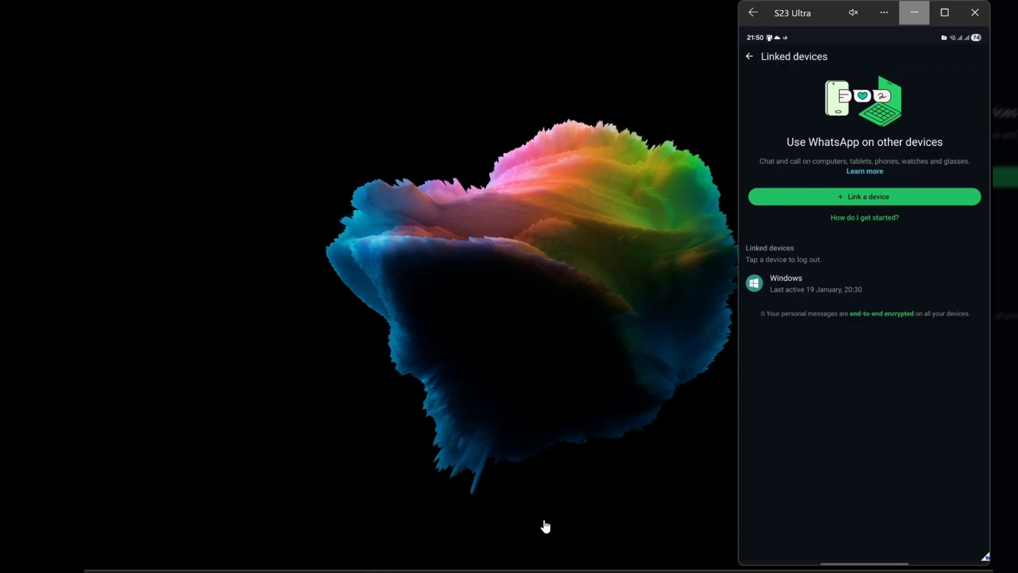
left_click(533, 528)
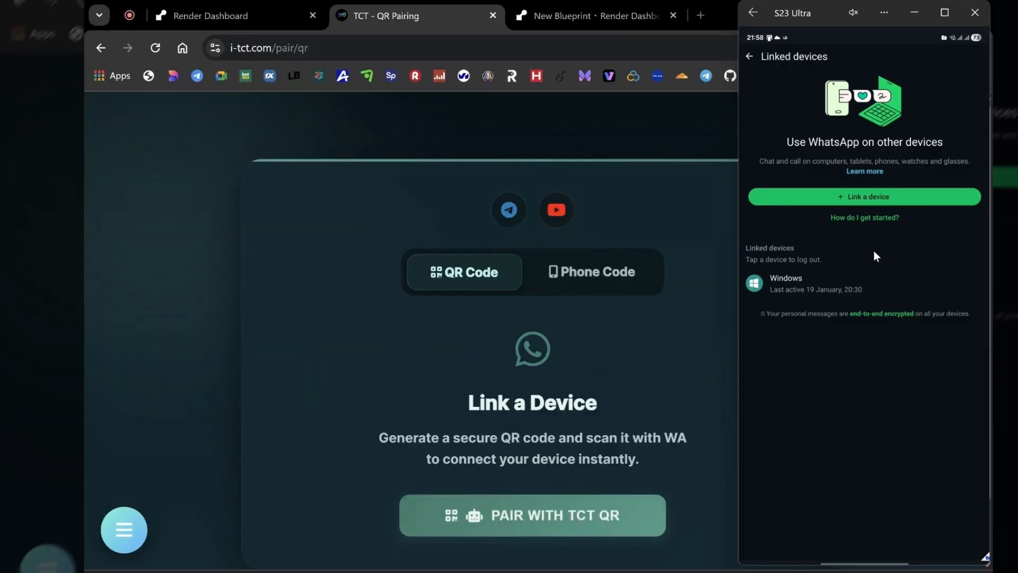
left_click(870, 195)
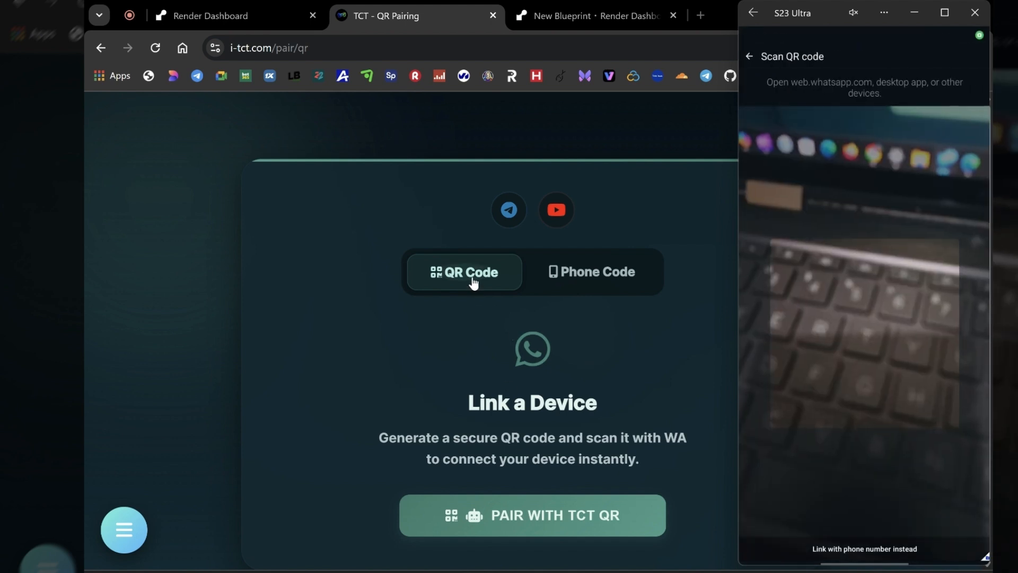
left_click(522, 512)
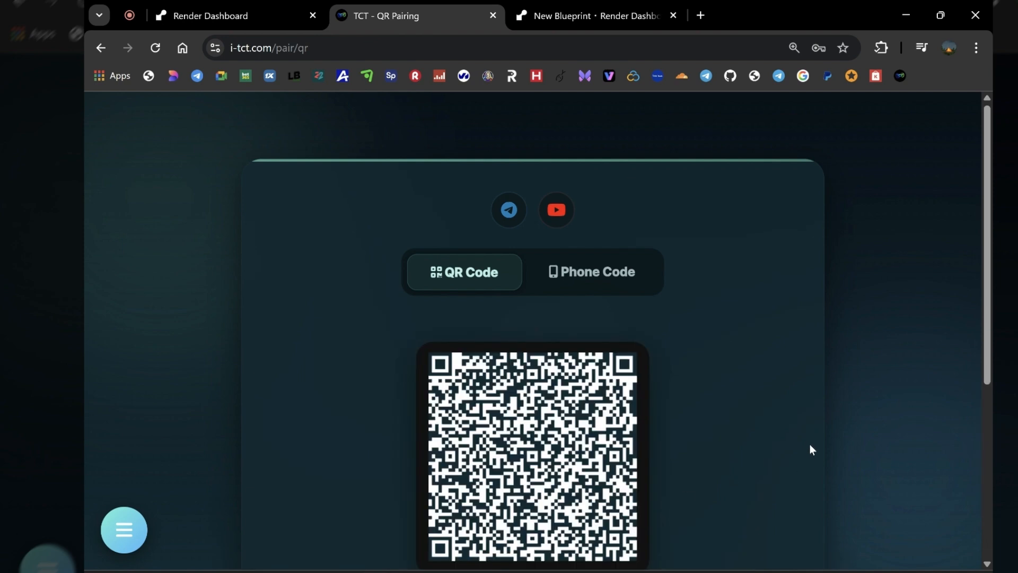
scroll(809, 446, "down", 2)
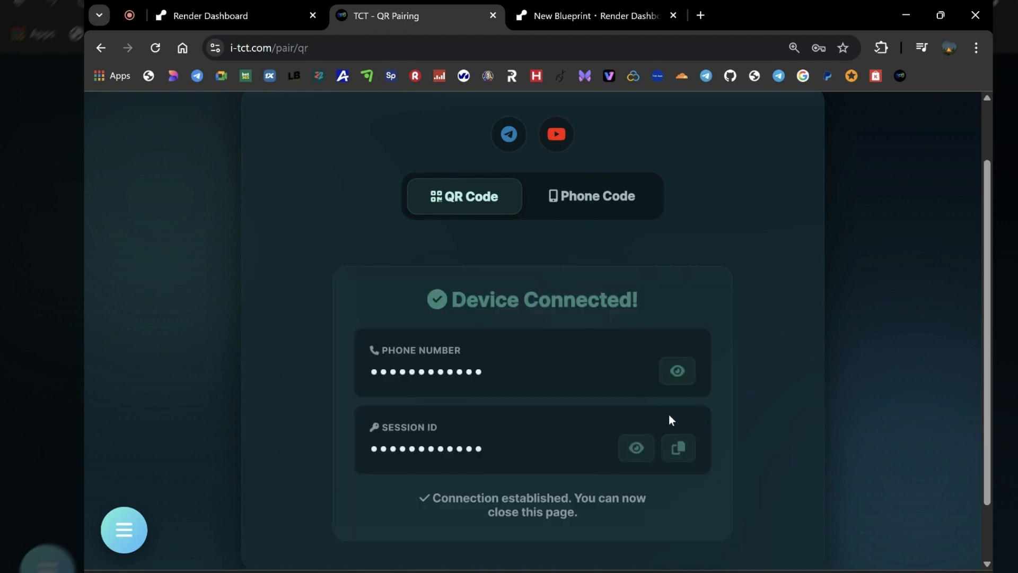
Copy the paired device's session ID from the TCT pairing page and paste it as the Blueprint's SESSION_ID value
left_click(681, 450)
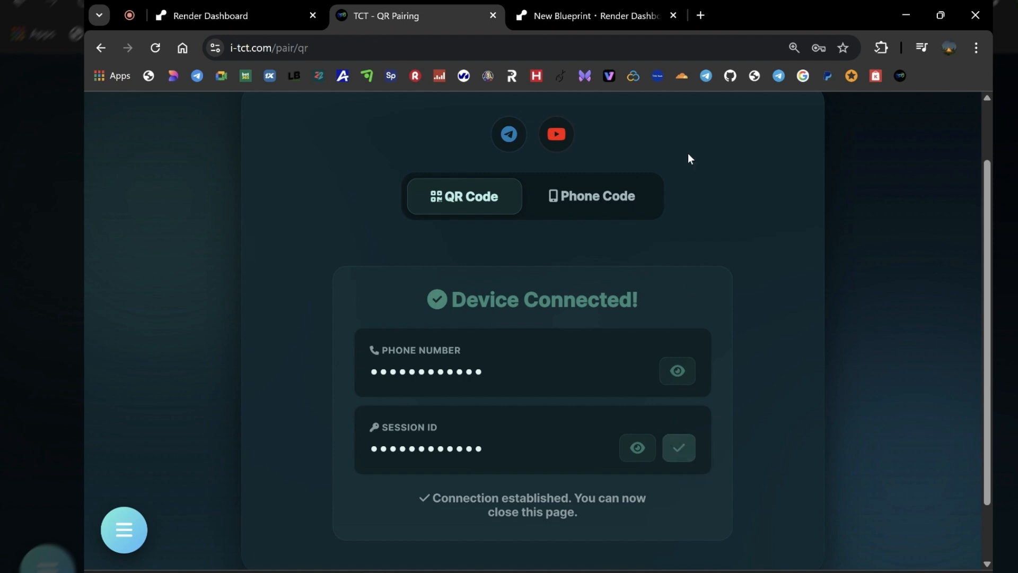
left_click(604, 15)
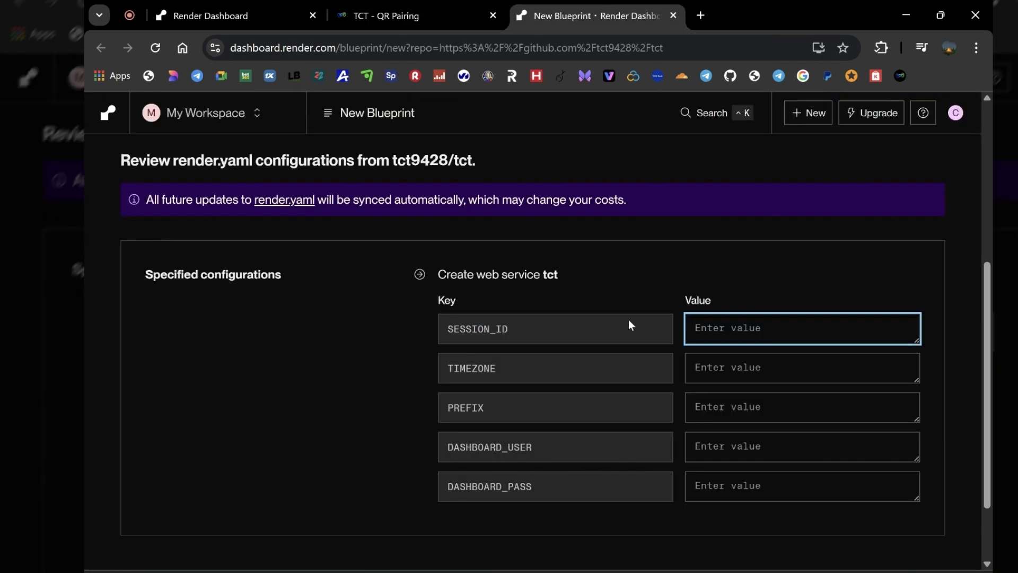
right_click(719, 332)
left_click(777, 363)
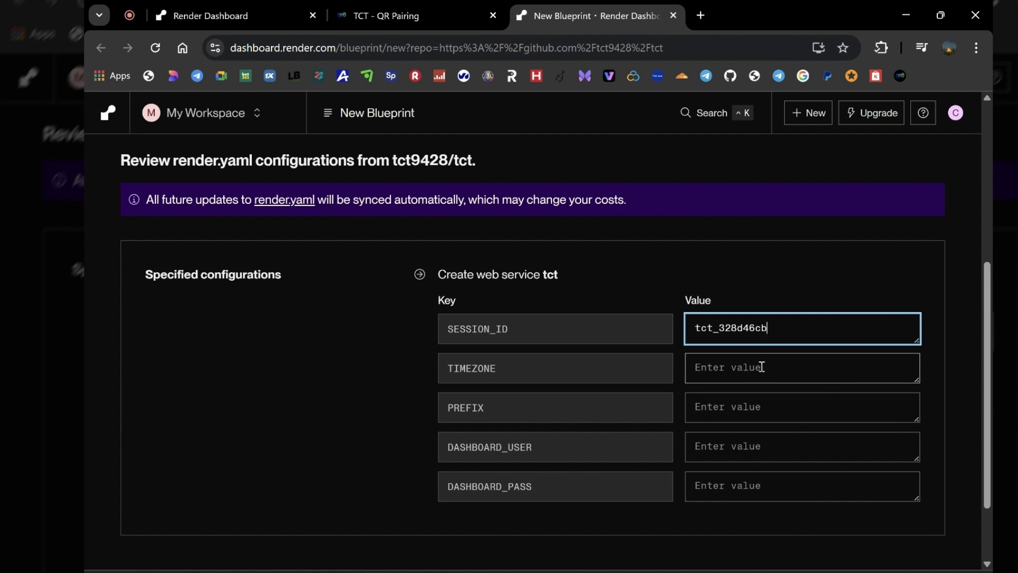
Set the TIMEZONE value of web service tct to Africa/Nairobi
left_click(724, 373)
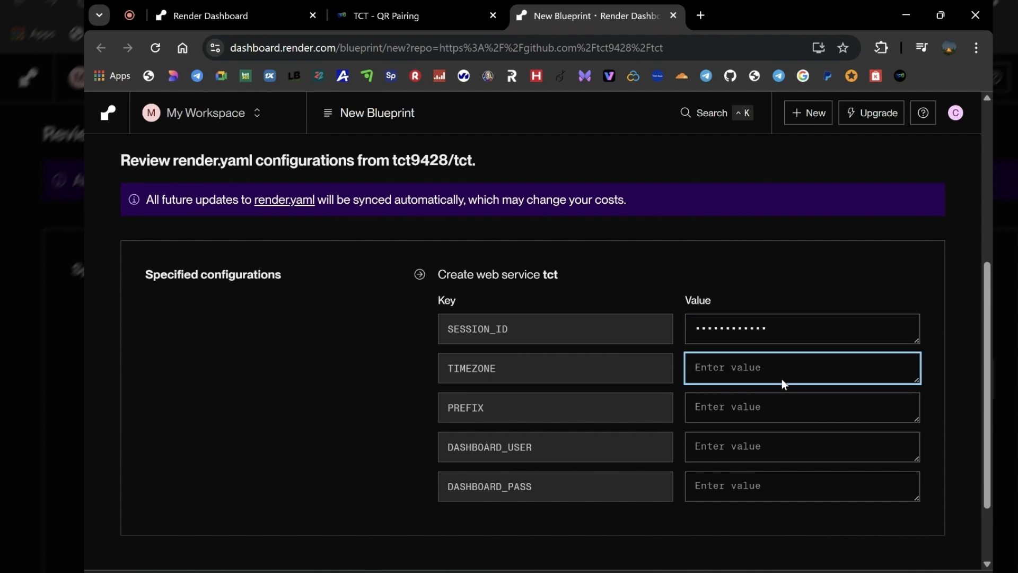
key("Caps_Lock")
type("A")
key("Caps_Lock")
type("frica")
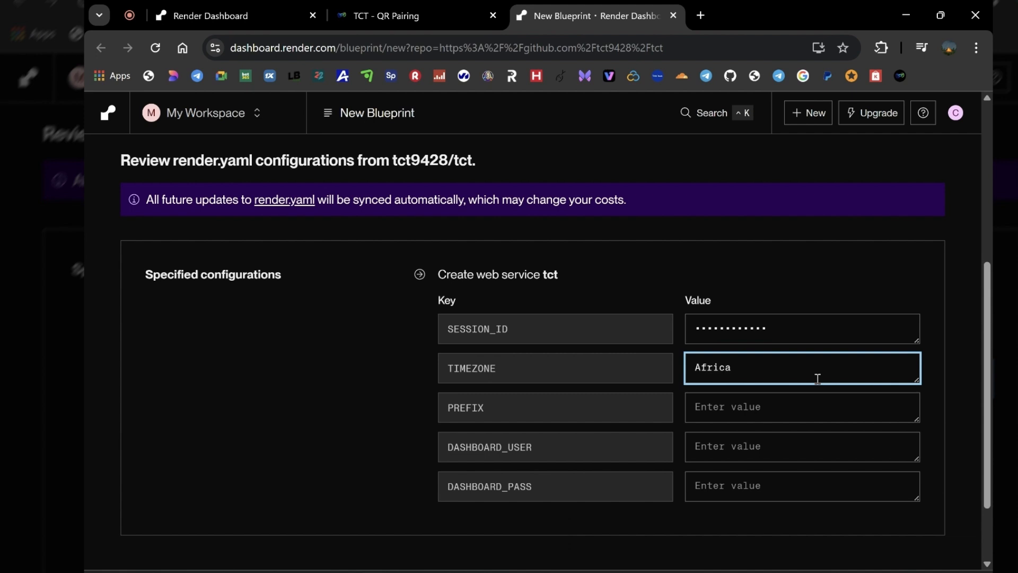
type("/")
key("Caps_Lock")
type("N")
key("Caps_Lock")
type("airobi")
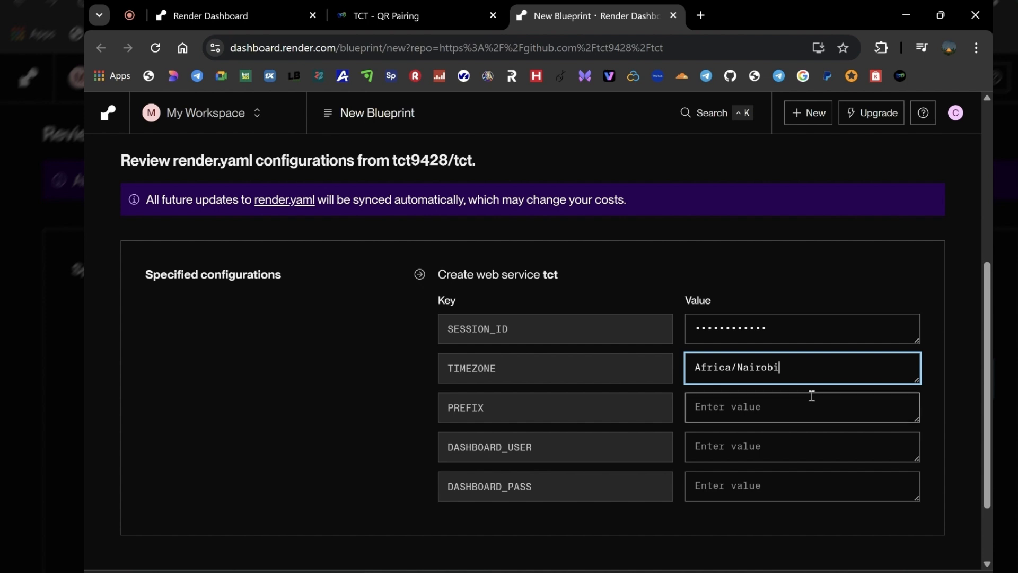
Set the PREFIX value to "." and the DASHBOARD_USER value to admin
left_click(755, 402)
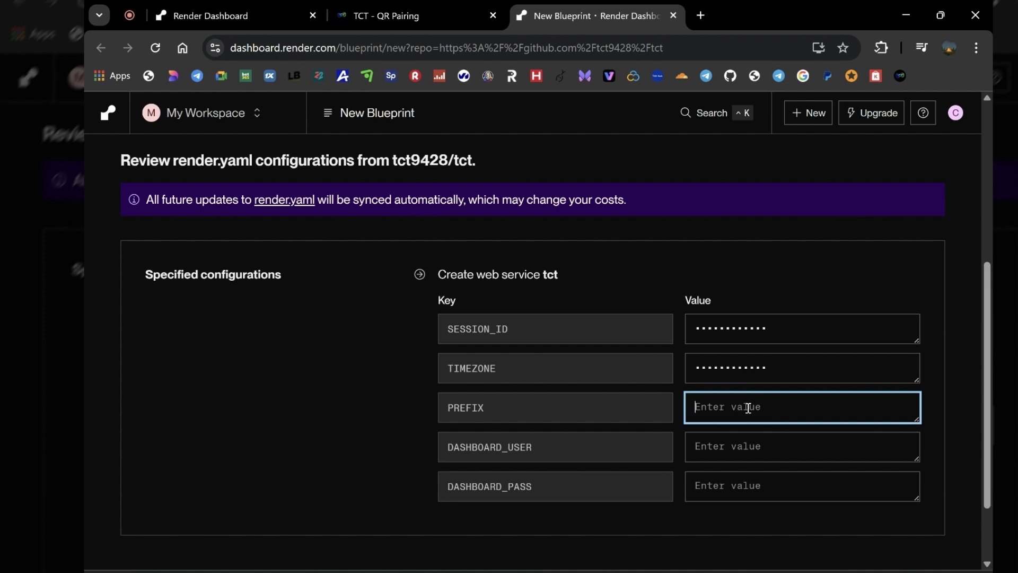
type(".")
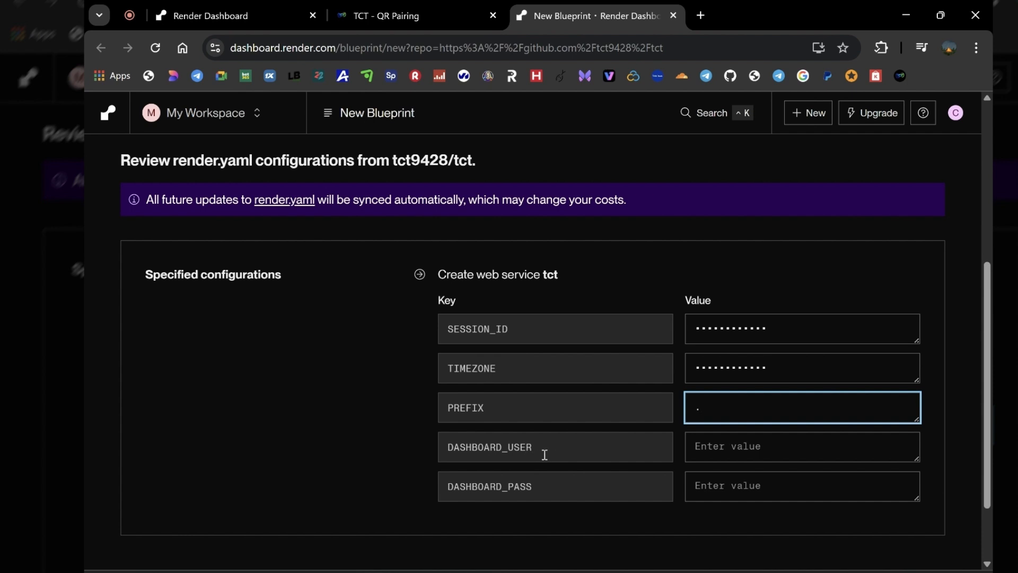
left_click(720, 450)
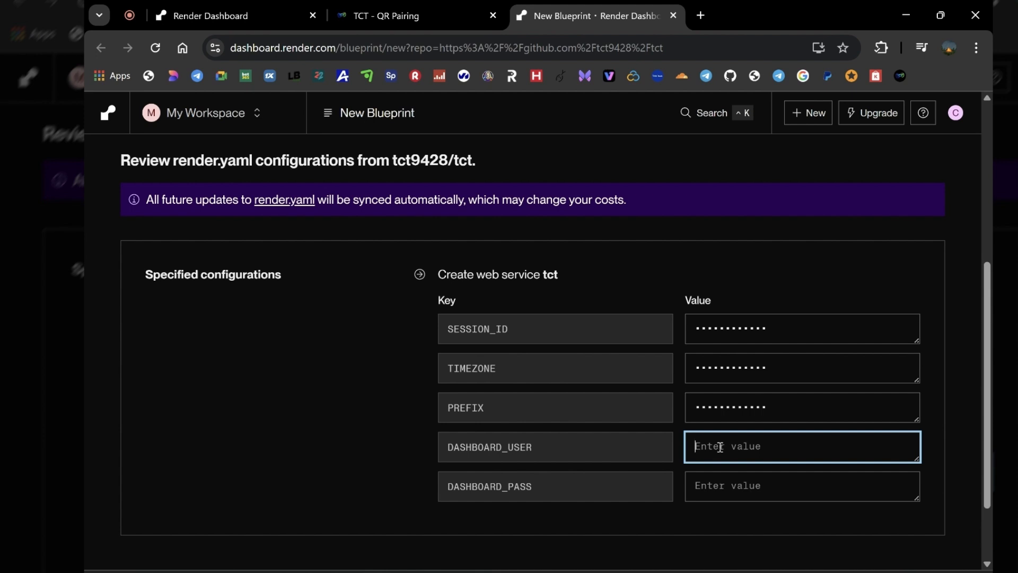
type("admin")
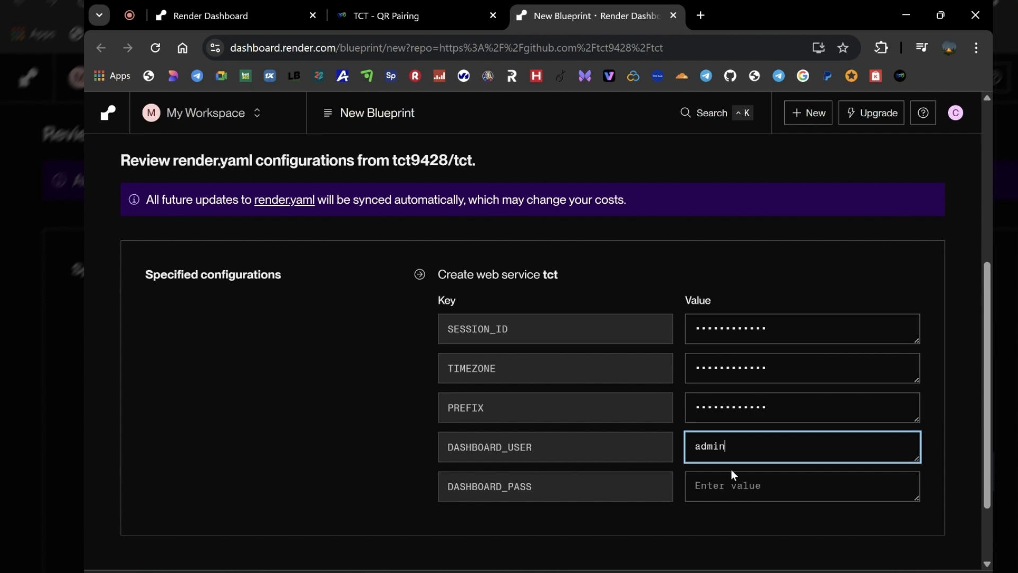
Enter the dashboard password as the DASHBOARD_PASS value
left_click(739, 484)
type("1")
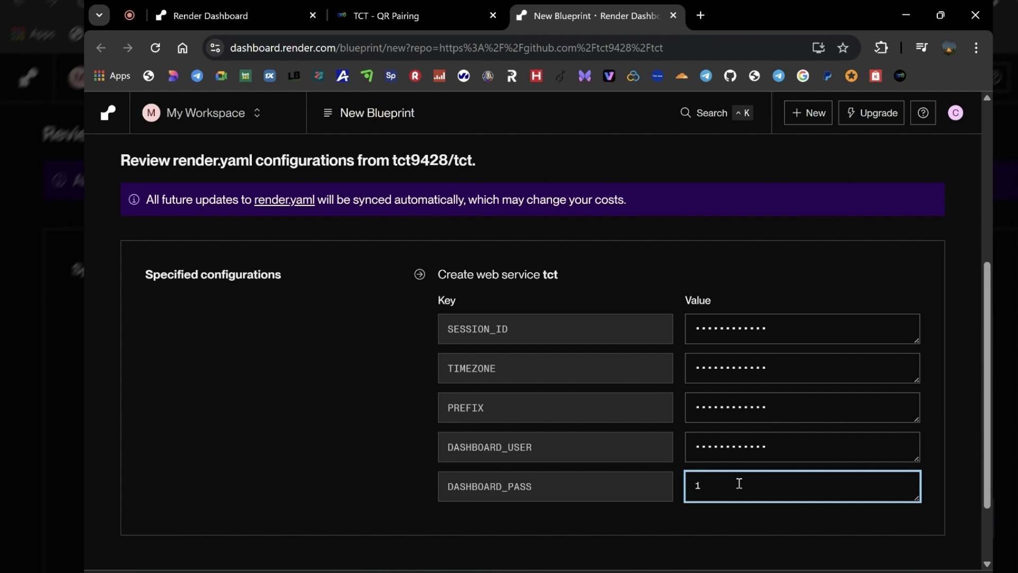
type("234")
Deploy the Blueprint and open the page of its web service tct
mouse_move(816, 439)
scroll(786, 494, "down", 2)
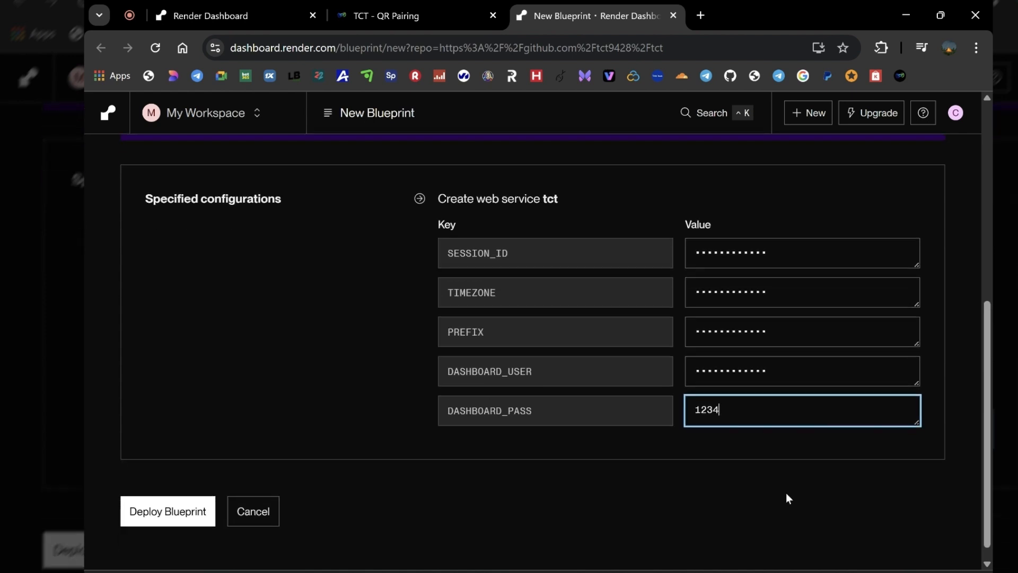
left_click(174, 512)
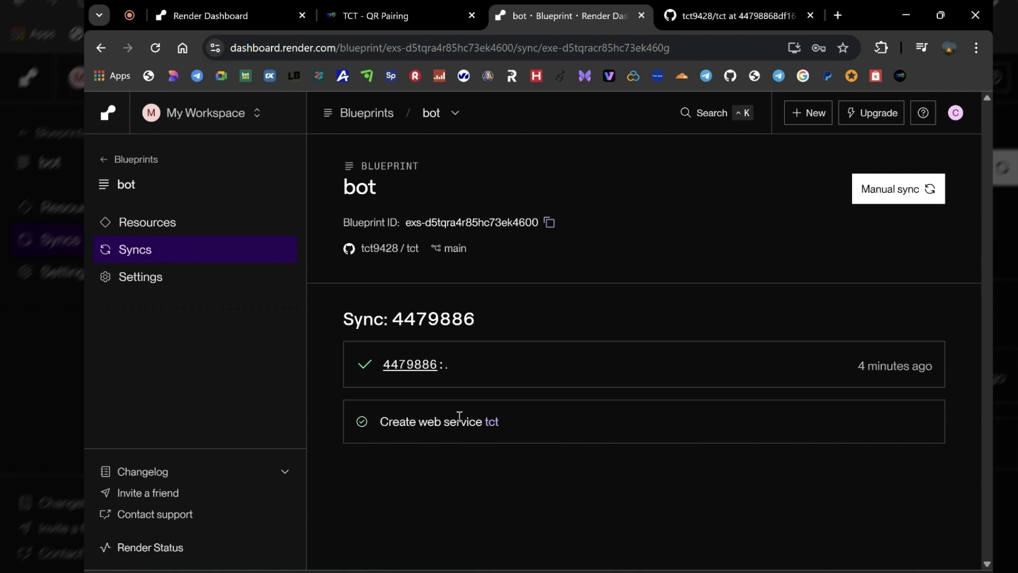
left_click(491, 422)
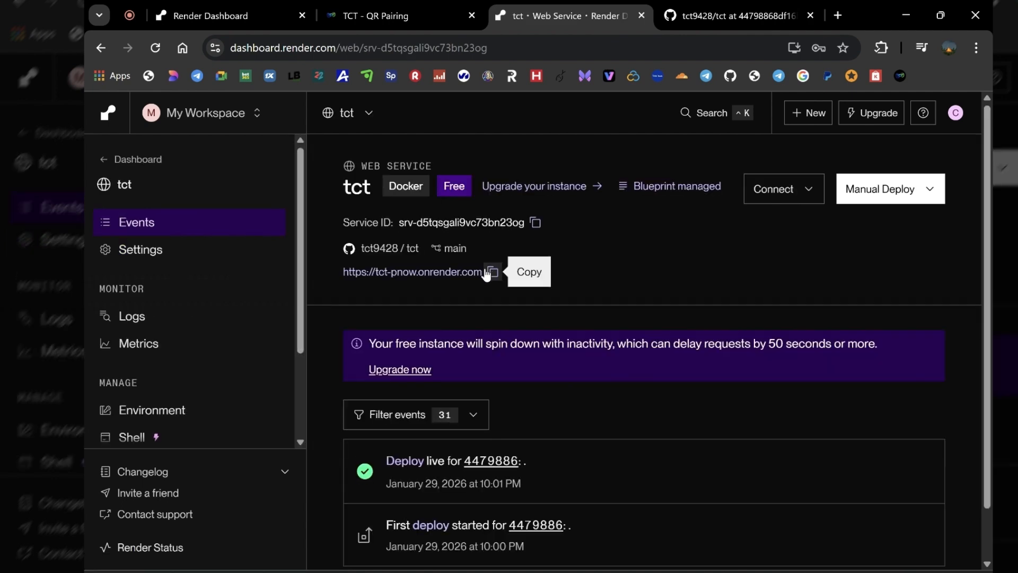
Open the tct service's onrender.com address, sign in as admin with the dashboard password, and dismiss the offer to save it
left_click(438, 273)
type("ad")
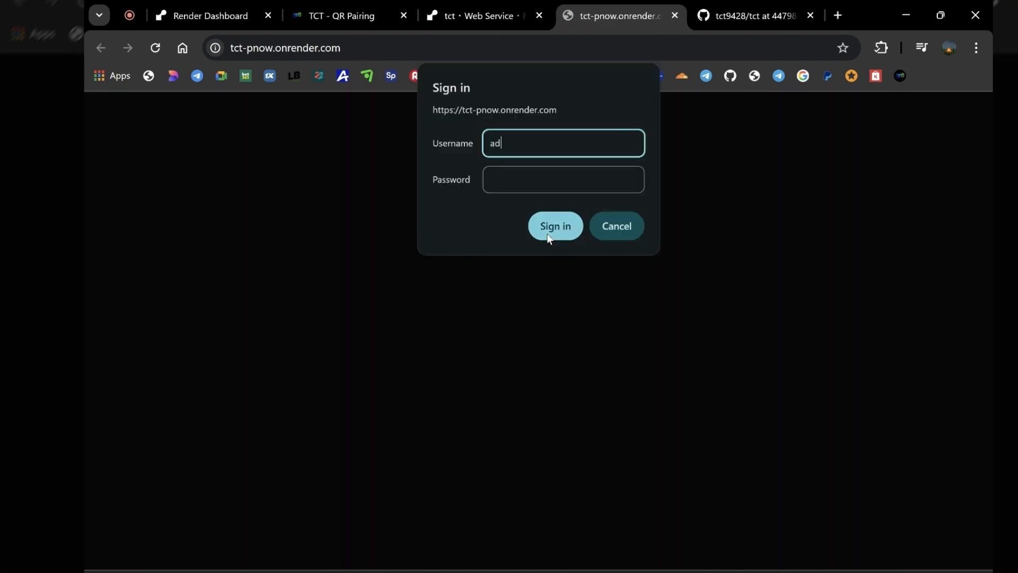
type("min")
left_click(539, 190)
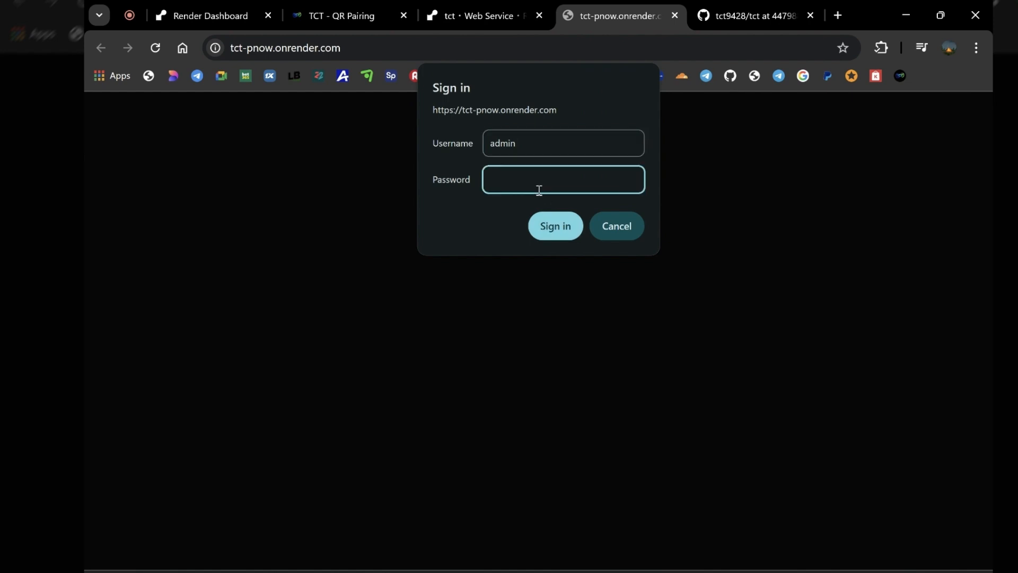
type("•••")
left_click(545, 226)
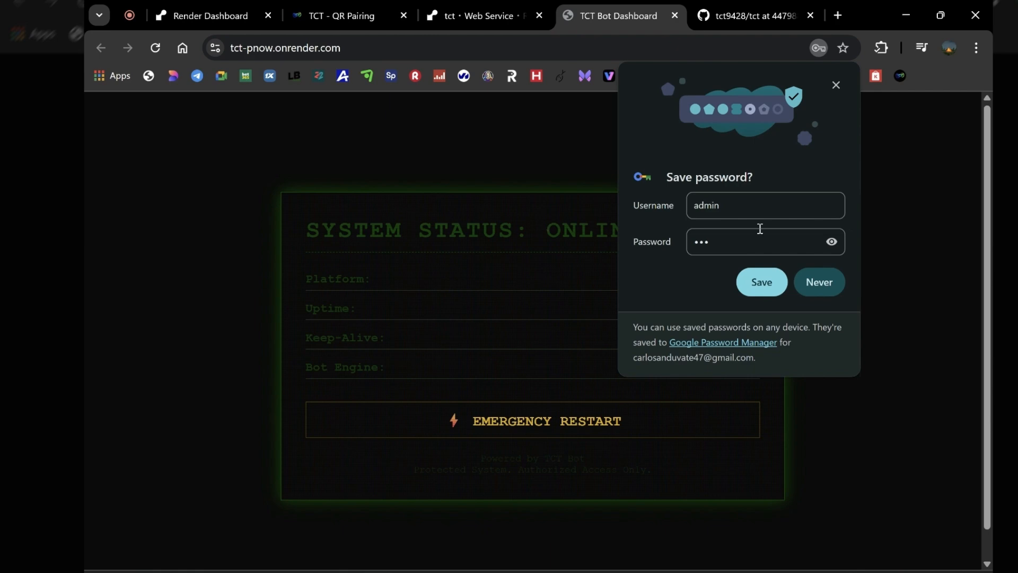
left_click(831, 89)
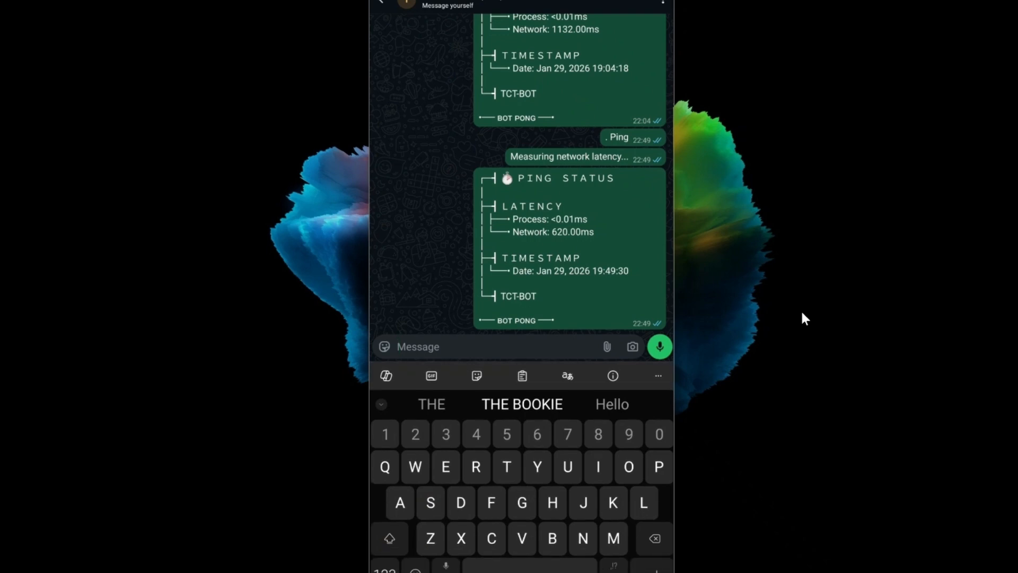
Switch to the WhatsApp self-chat on the phone and repeatedly send the ". Ping" command to test the bot
type(". P8ng")
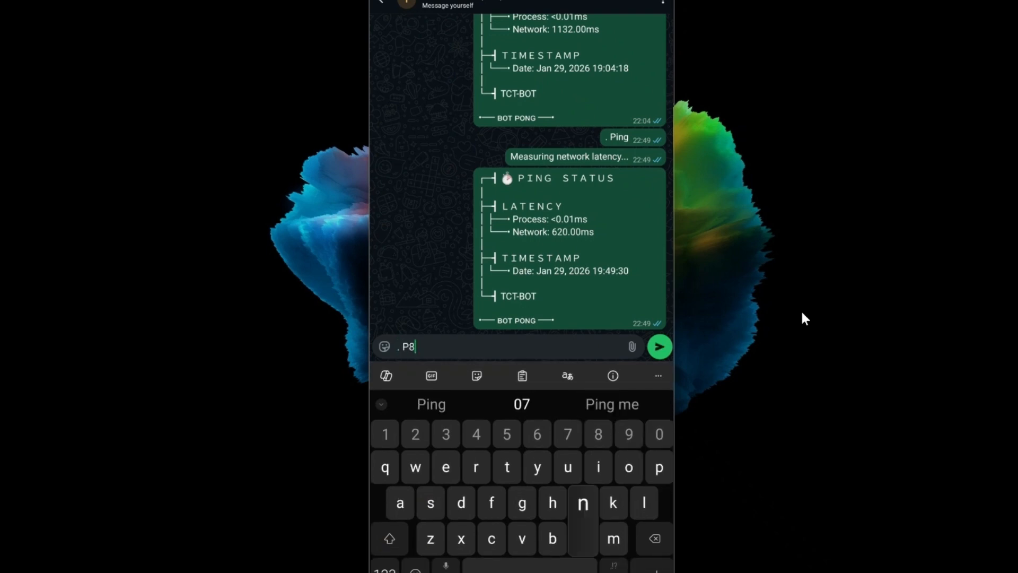
key("Return")
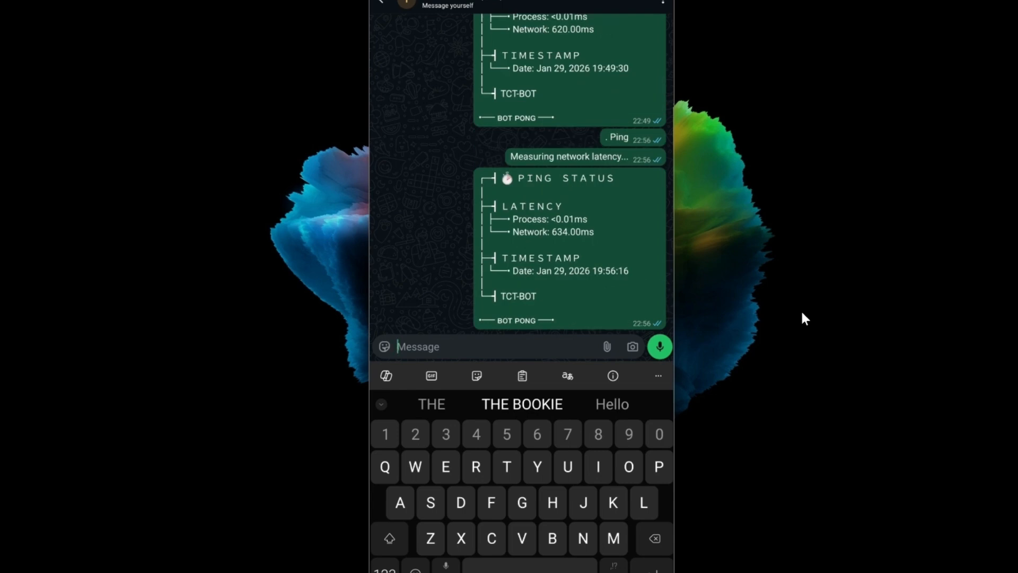
type(". ")
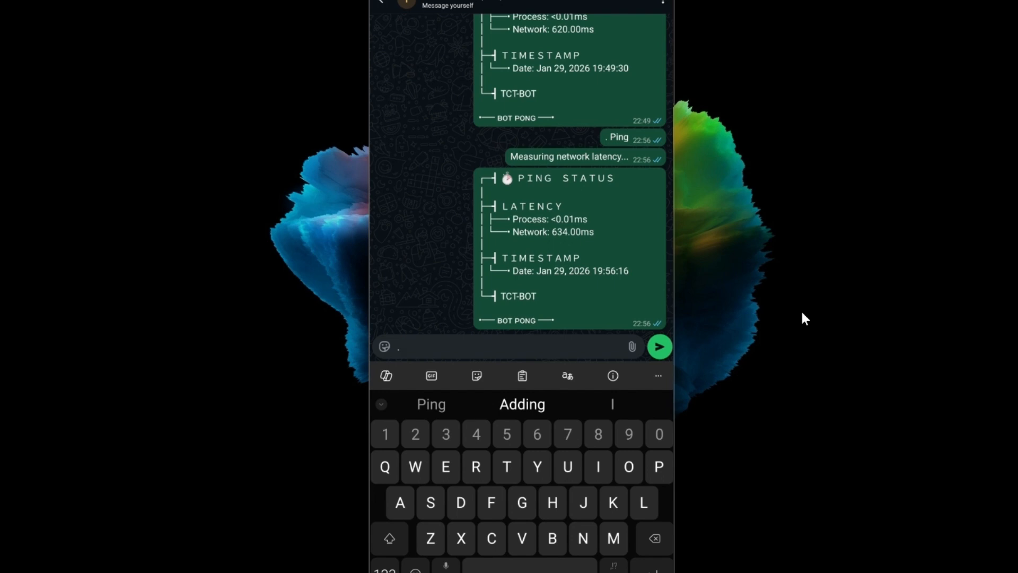
type("Ping")
key("Return")
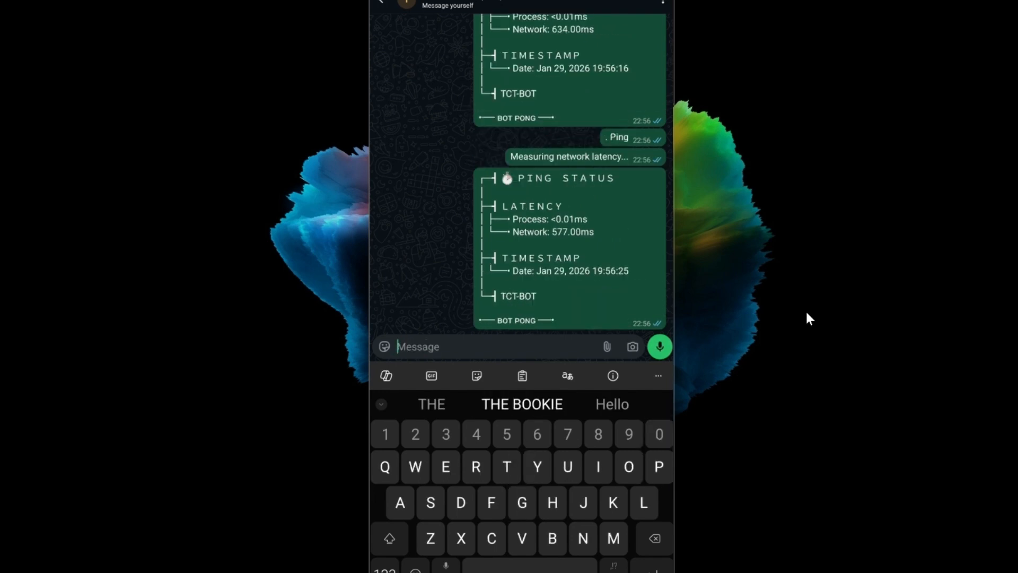
type(". Ping")
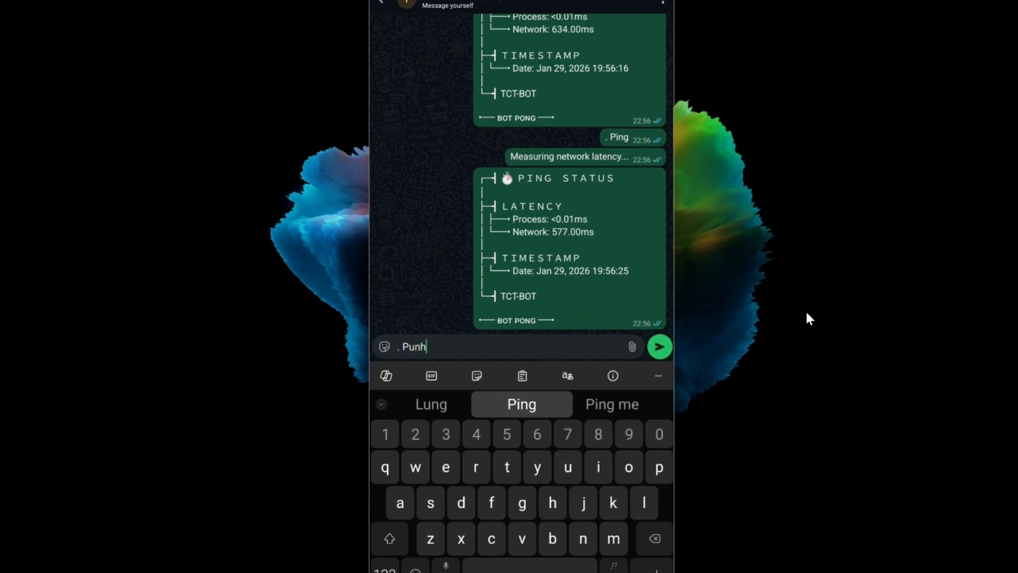
key("Return")
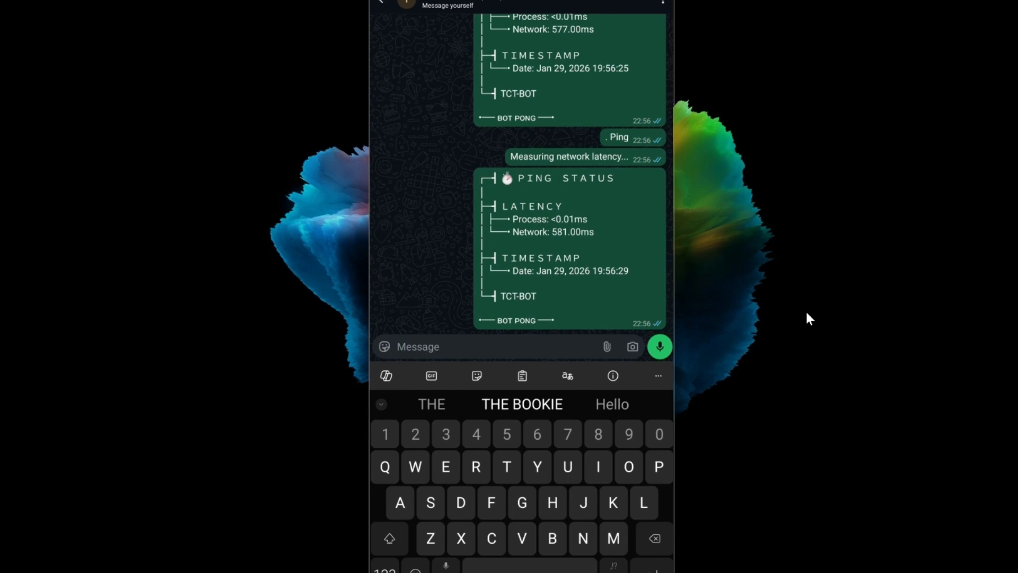
type(". Pimh")
key("Return")
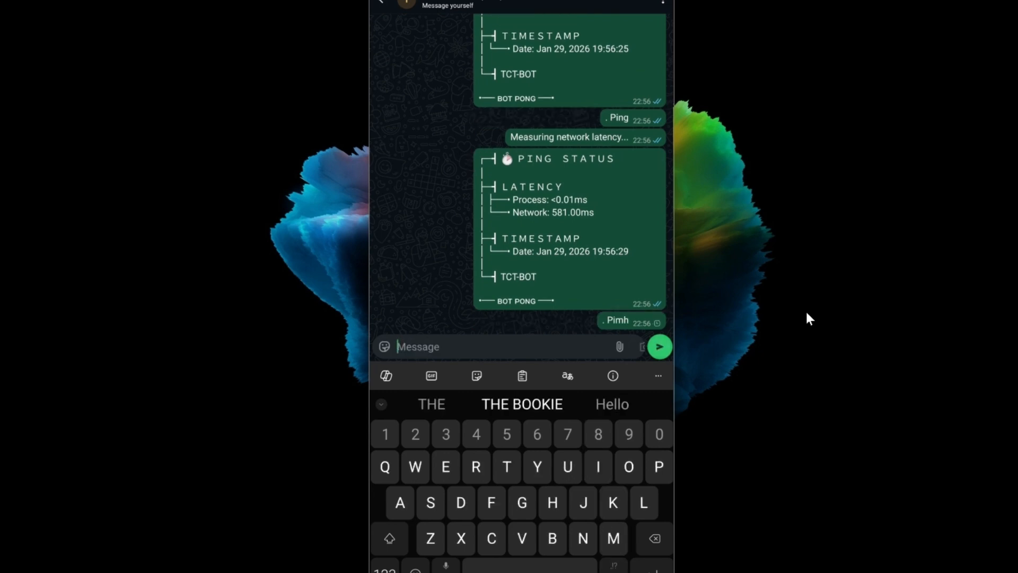
type(". Pim")
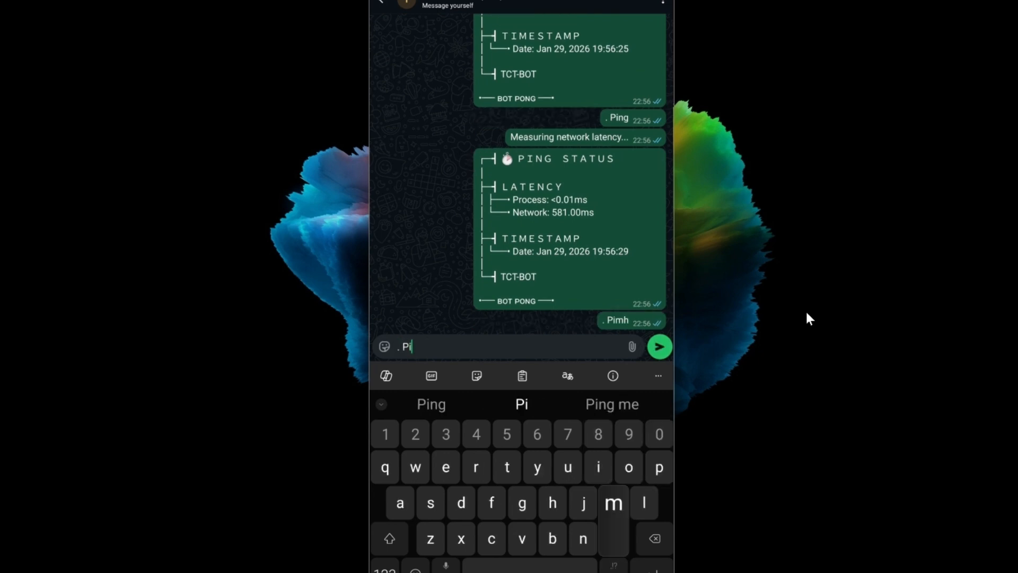
type("g")
key("Return")
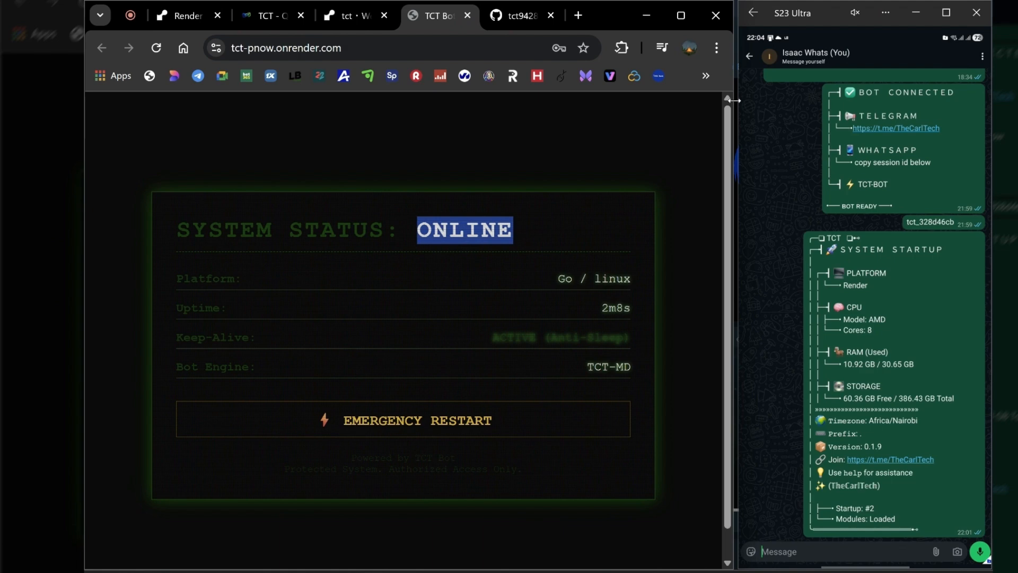
Send ". Ping" in the mirrored phone's WhatsApp self-chat alongside the bot dashboard
left_click(815, 550)
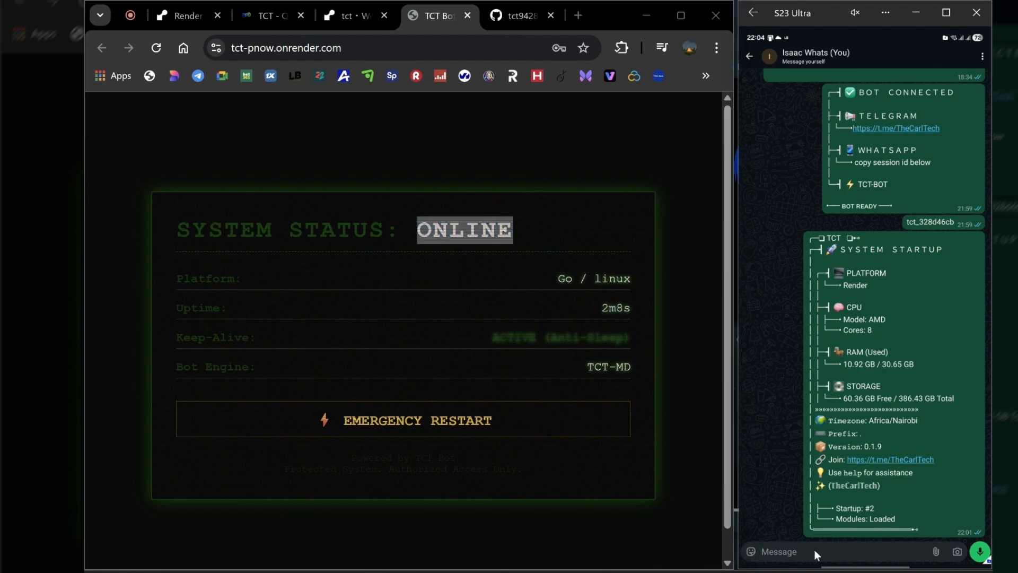
left_click(814, 549)
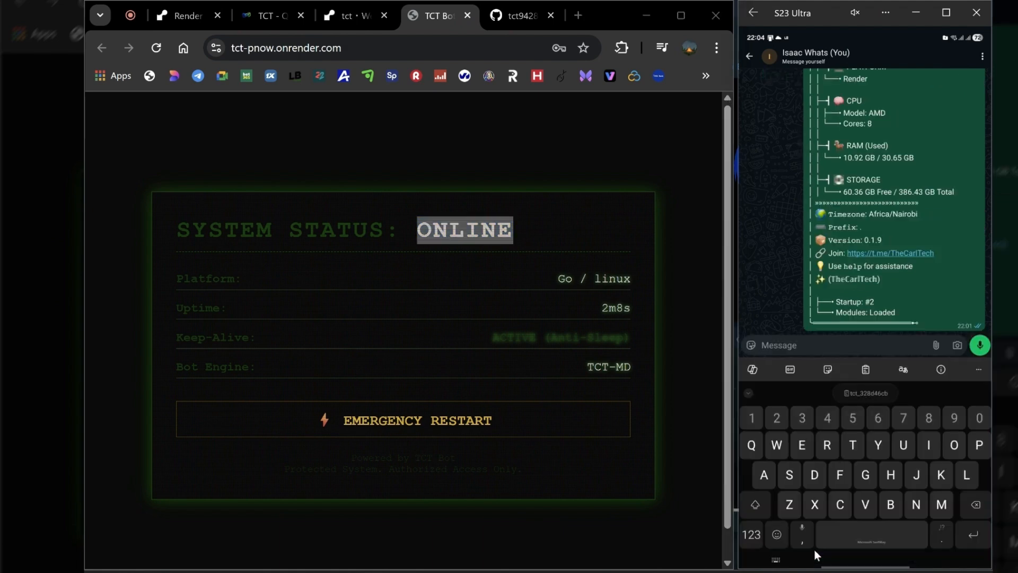
type(".")
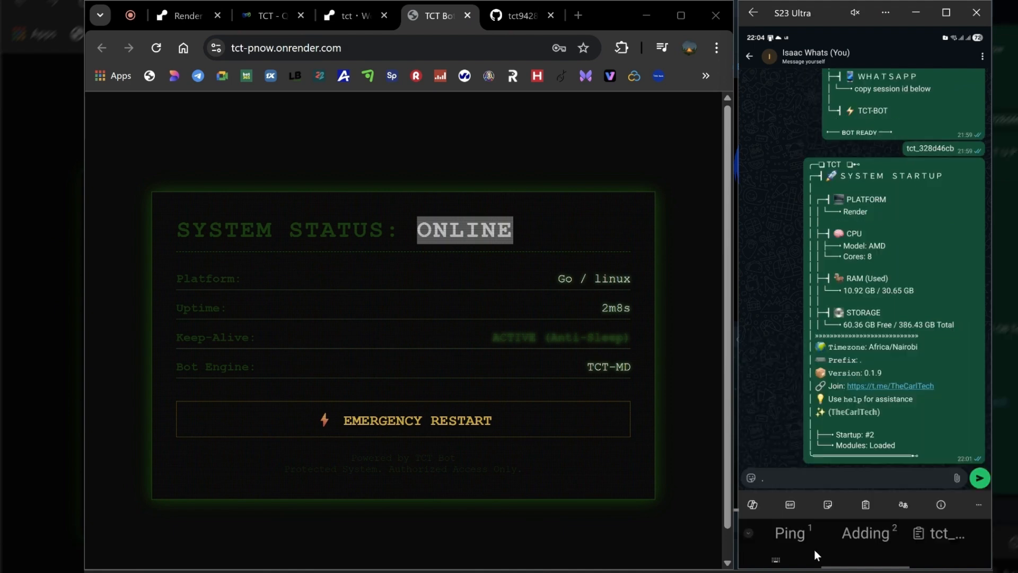
type(" Ping")
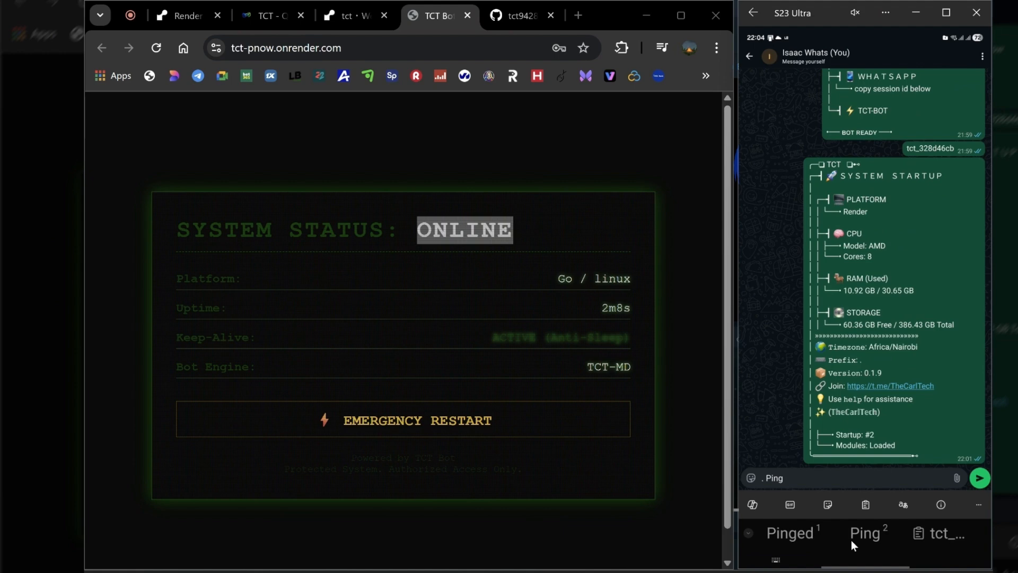
left_click(978, 479)
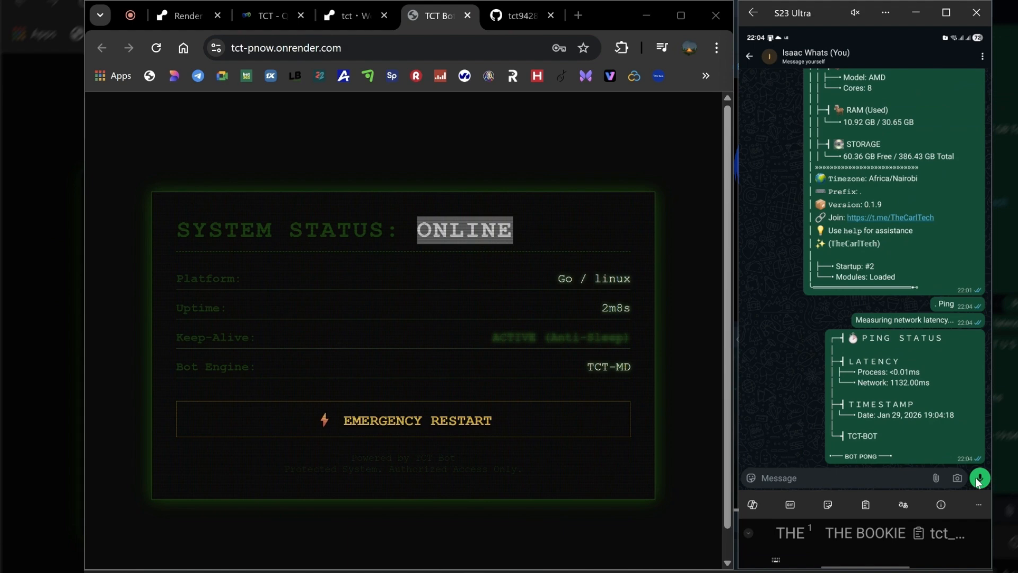
Write the bot command ". Help" in the WhatsApp self-chat
type(". H")
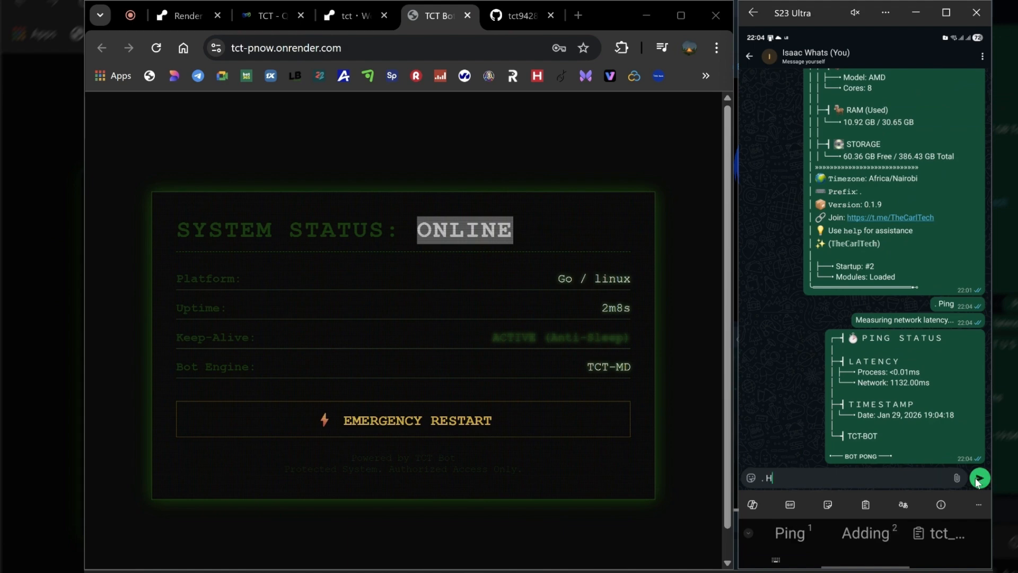
type("elp")
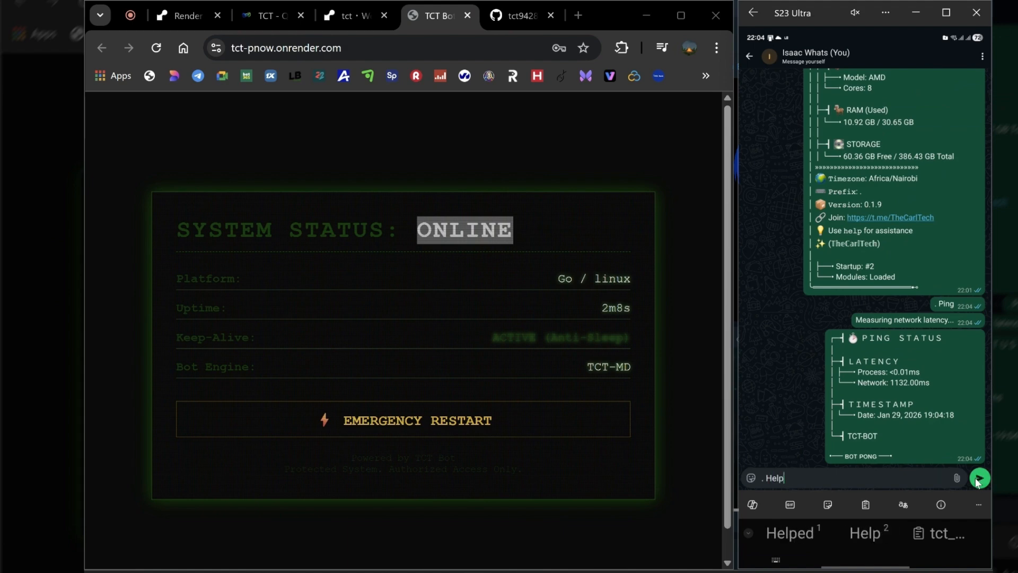